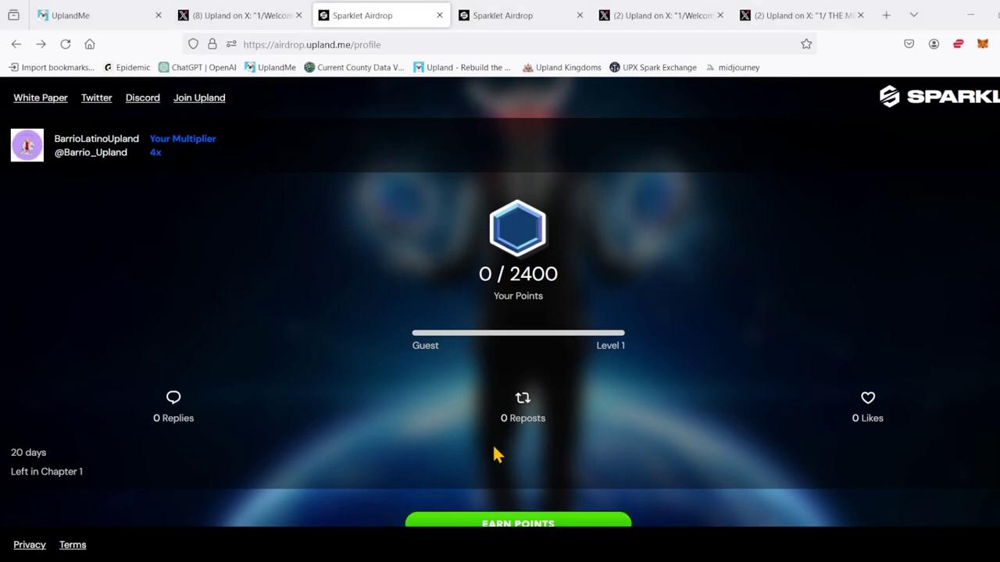
Scroll the Sparklet Airdrop profile page showing 0 / 2400 points and a 4x multiplier
scroll(471, 310, down, 2)
scroll(471, 310, up, 2)
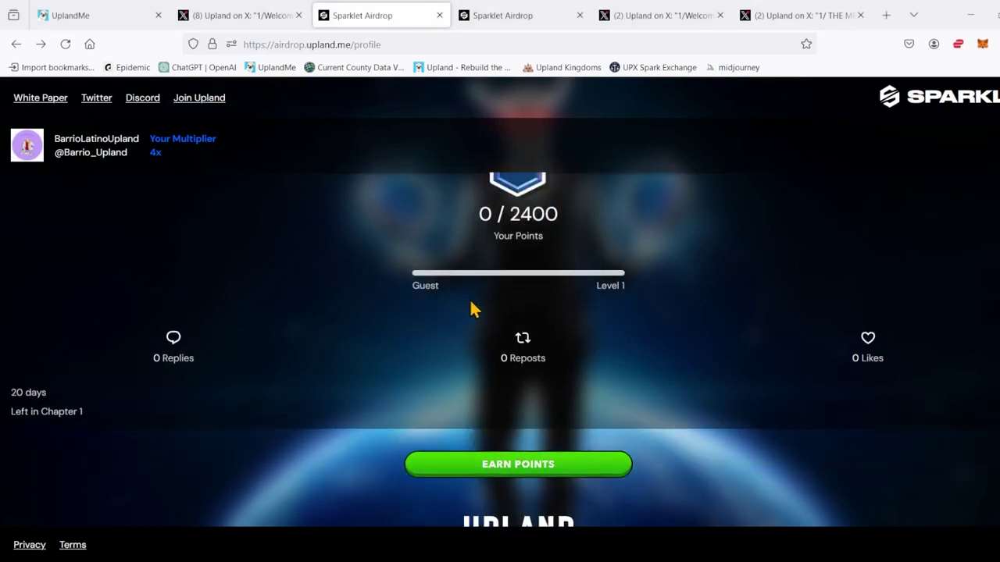
scroll(471, 310, down, 2)
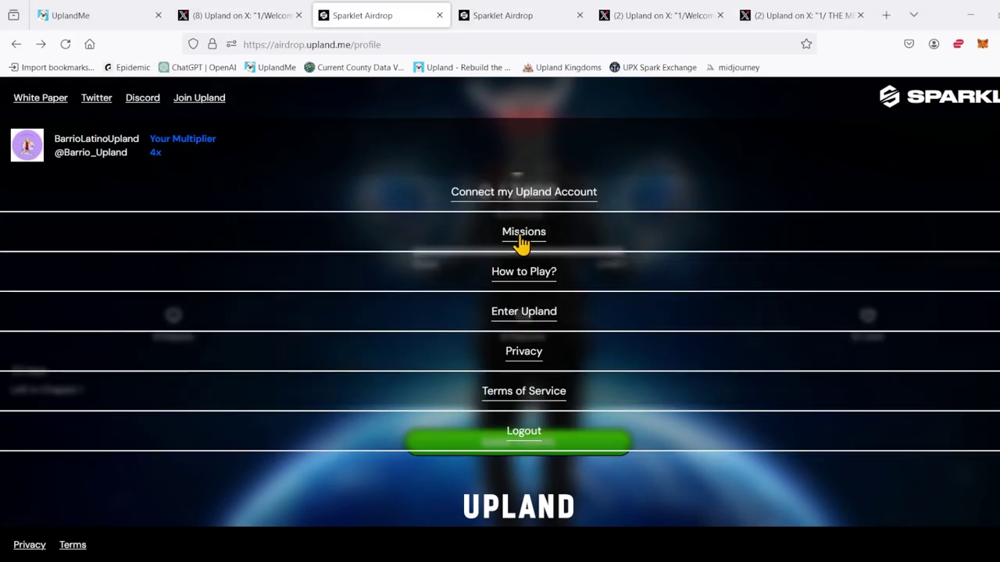
Go to Missions, then open How to Play from the menu to read the point values: 40 per reply, 60 per repost, 20 per like
click(521, 234)
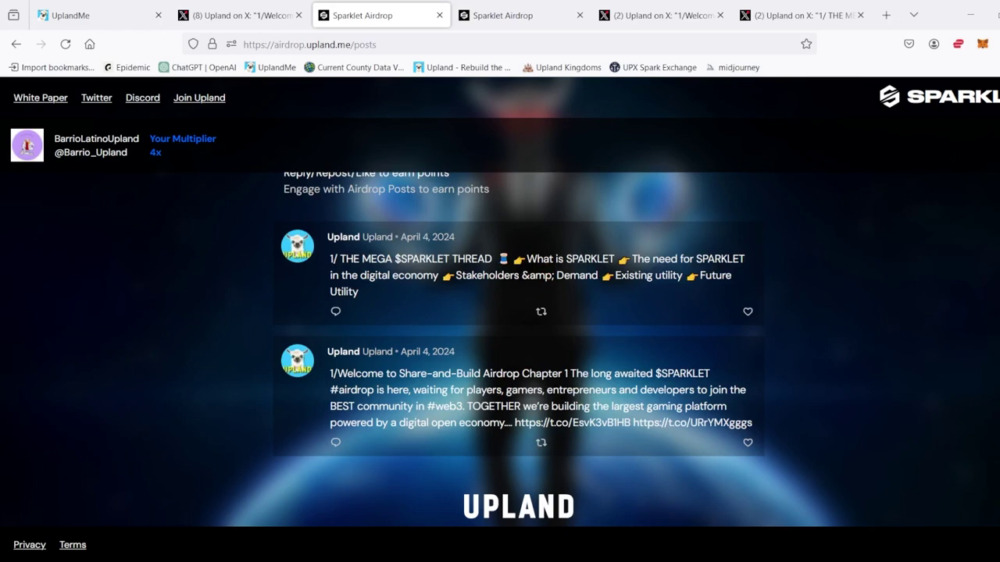
click(997, 161)
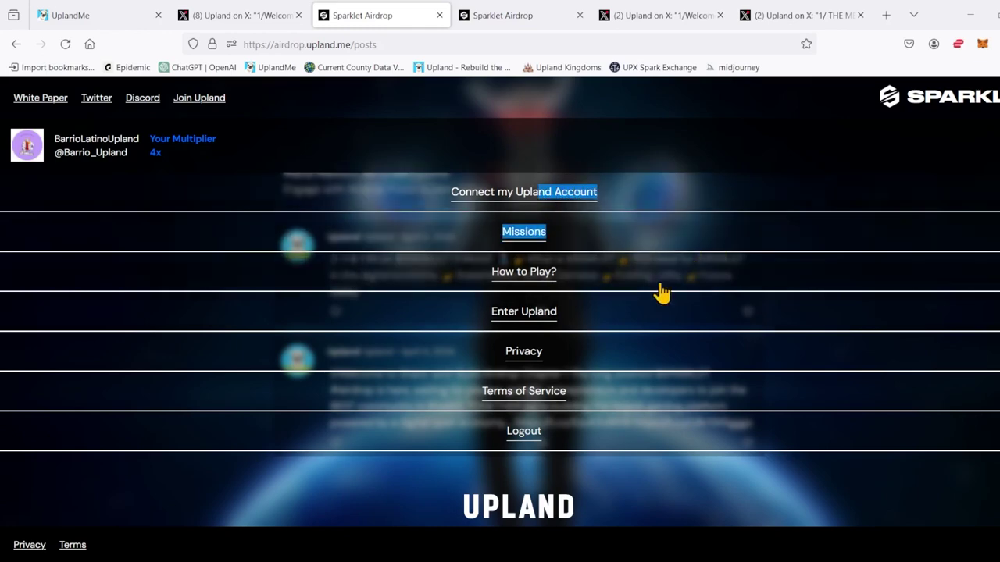
click(529, 279)
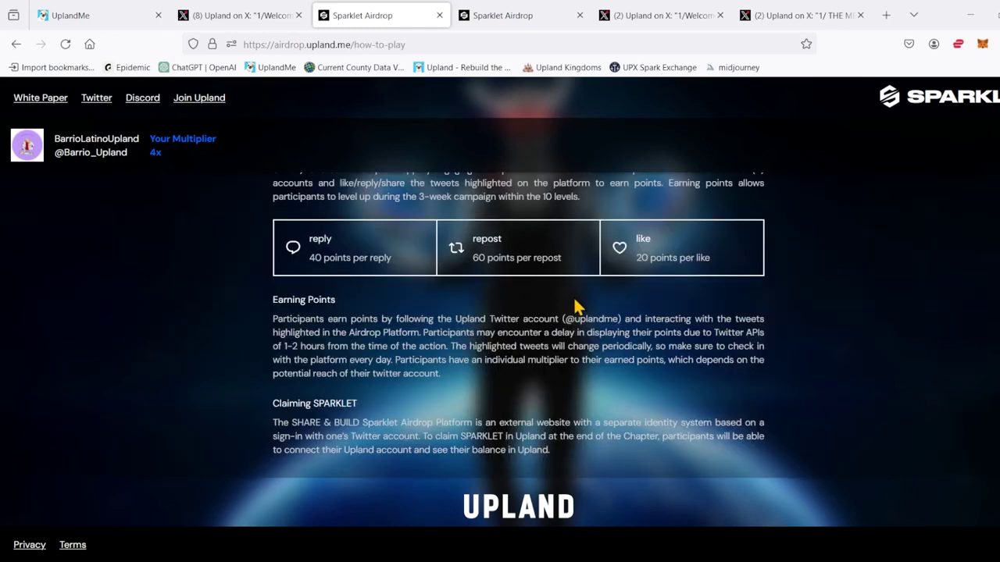
scroll(576, 307, up, 2)
scroll(518, 347, down, 2)
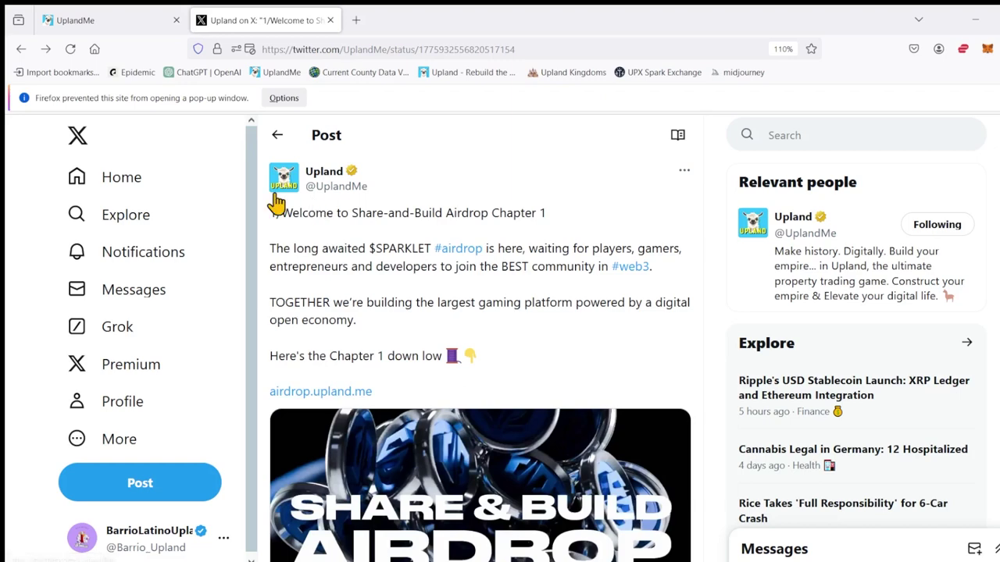
Select $SPARKLET in Upland's Chapter 1 post and open its airdrop.upland.me link in a new tab
mouse_move(310, 199)
drag(430, 249, 368, 249)
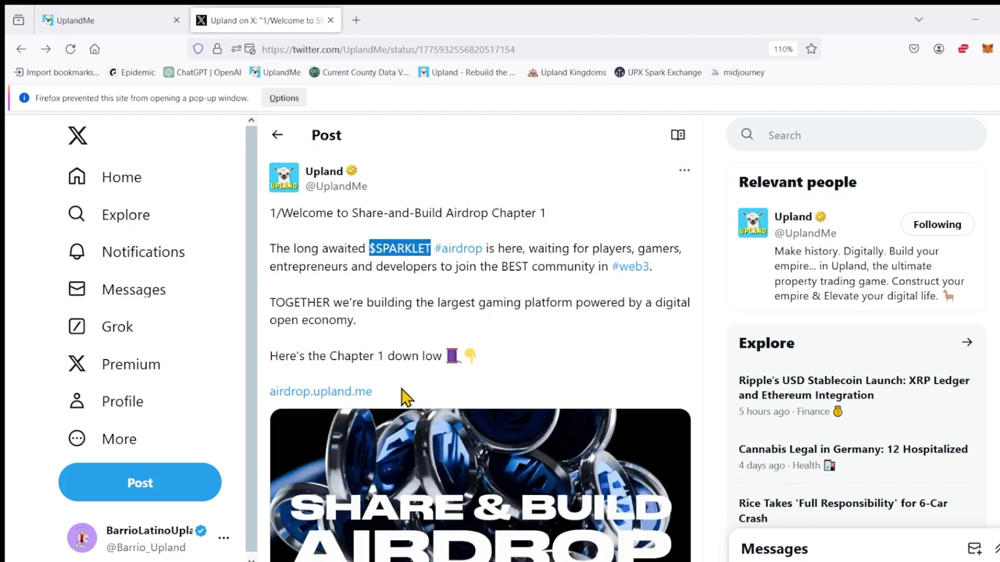
click(375, 250)
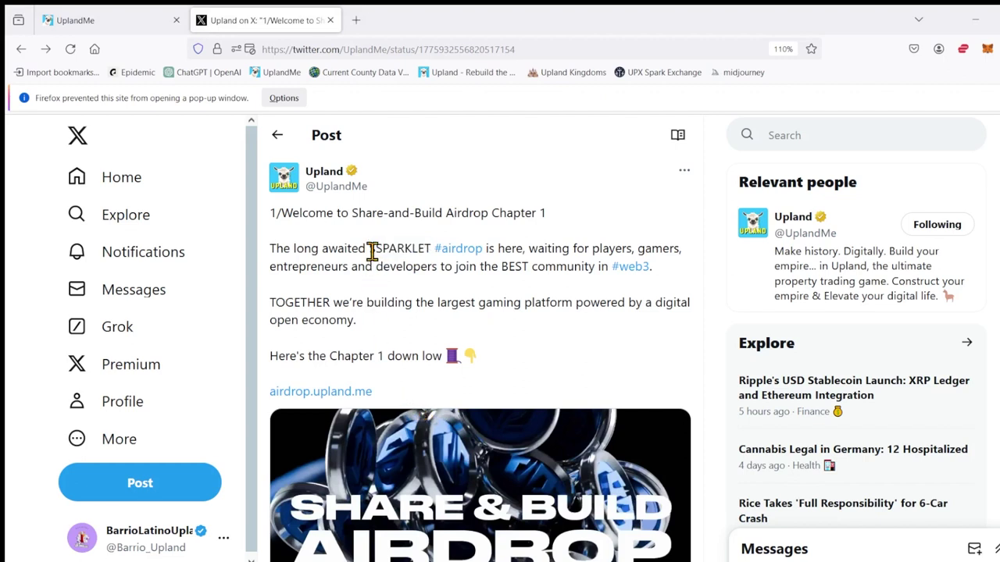
drag(374, 250, 368, 249)
click(431, 249)
drag(430, 248, 367, 249)
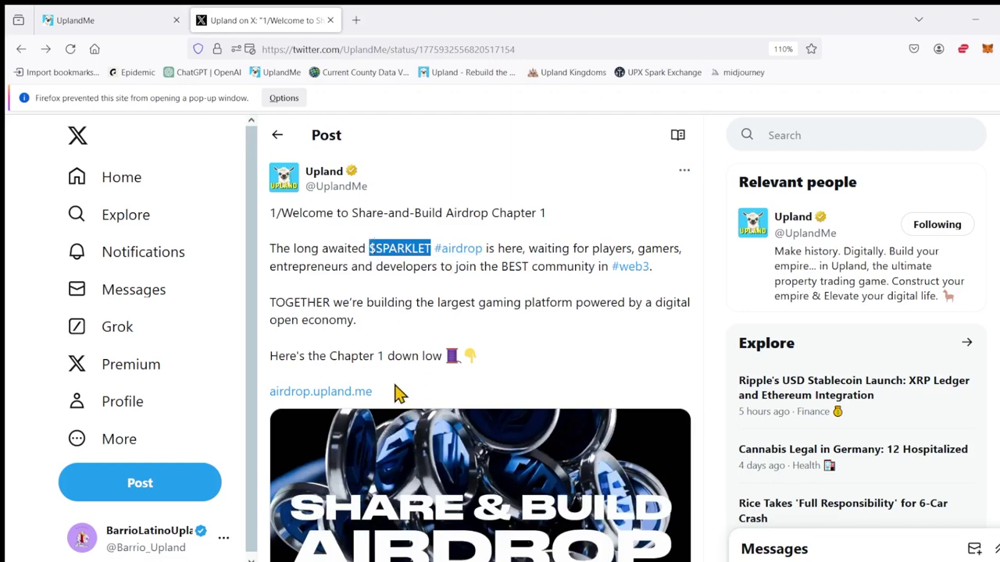
click(358, 393)
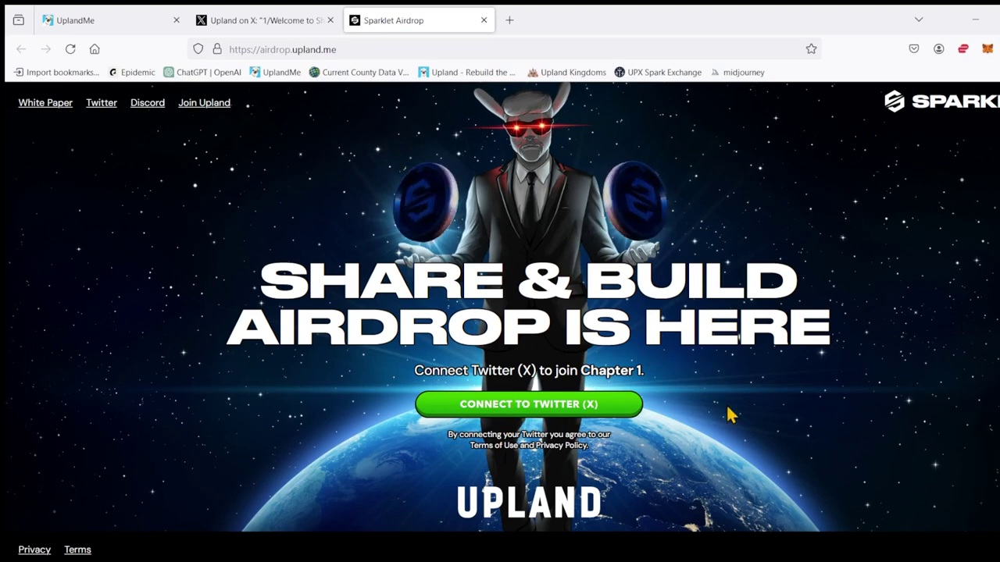
Connect and authorize the X account for Sparklet Airdrop, reaching the 0 / 2400 Guest-level profile
click(561, 404)
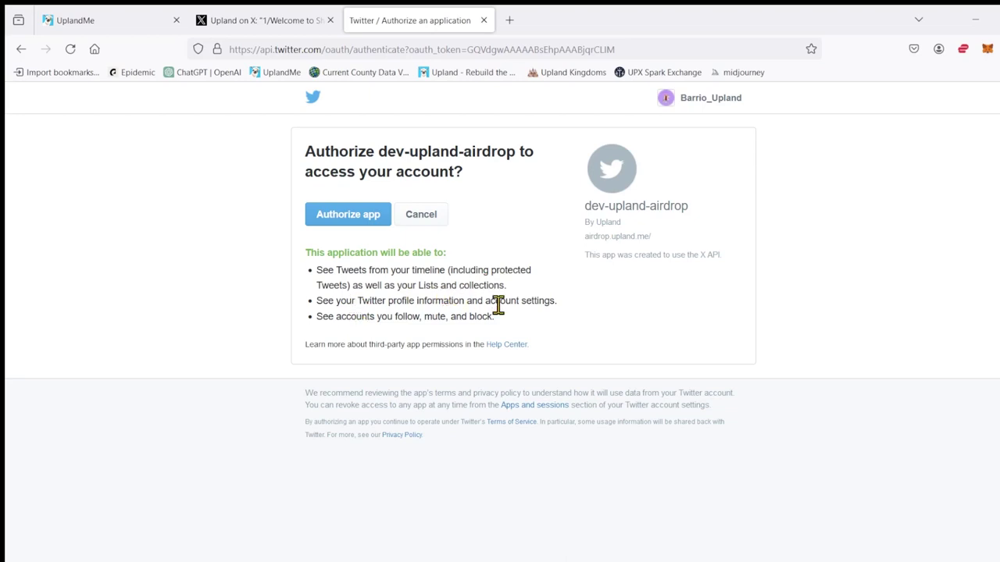
drag(553, 303, 485, 303)
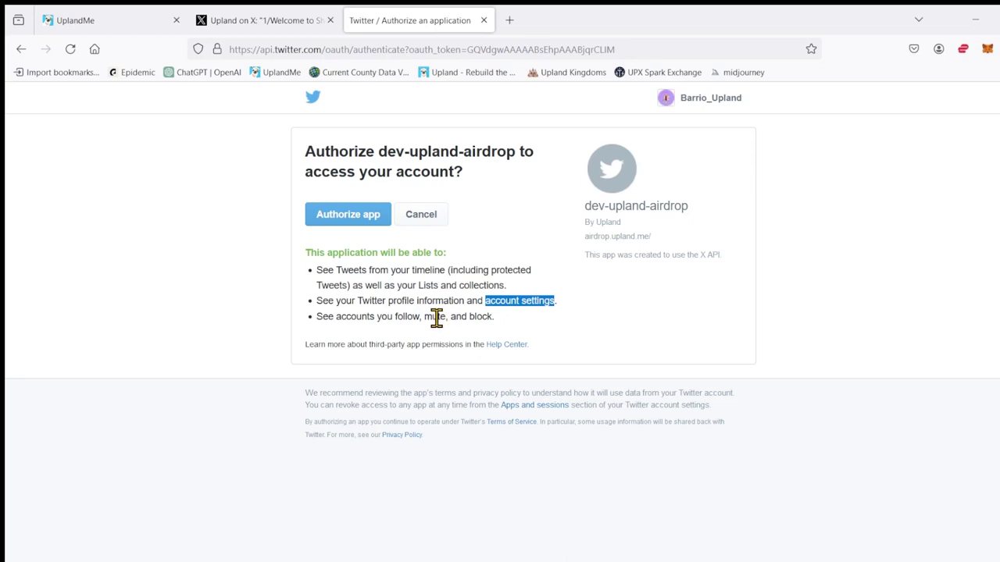
click(353, 225)
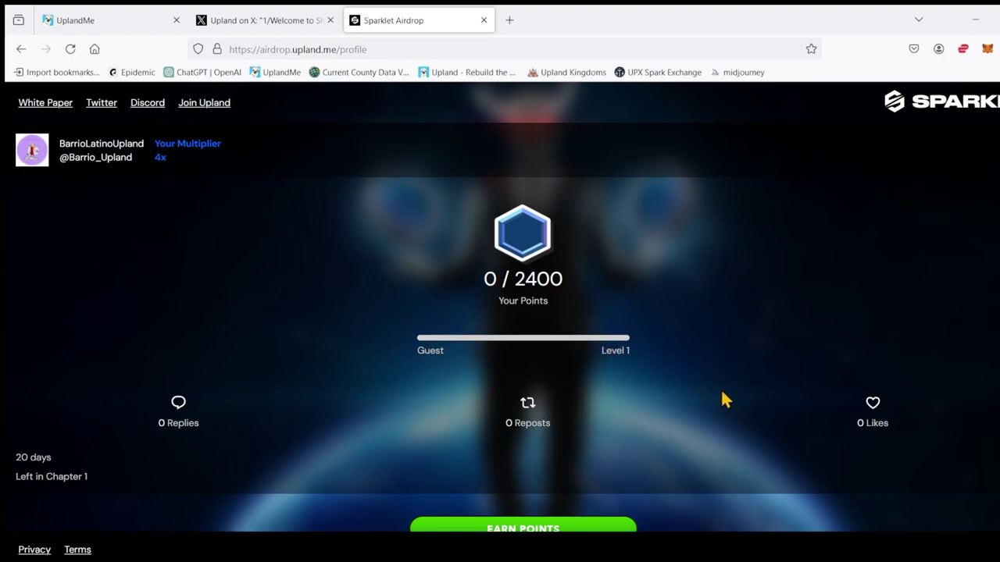
Scroll the profile page showing Guest level, 4x multiplier and 20 days left in Chapter 1
scroll(723, 398, down, 2)
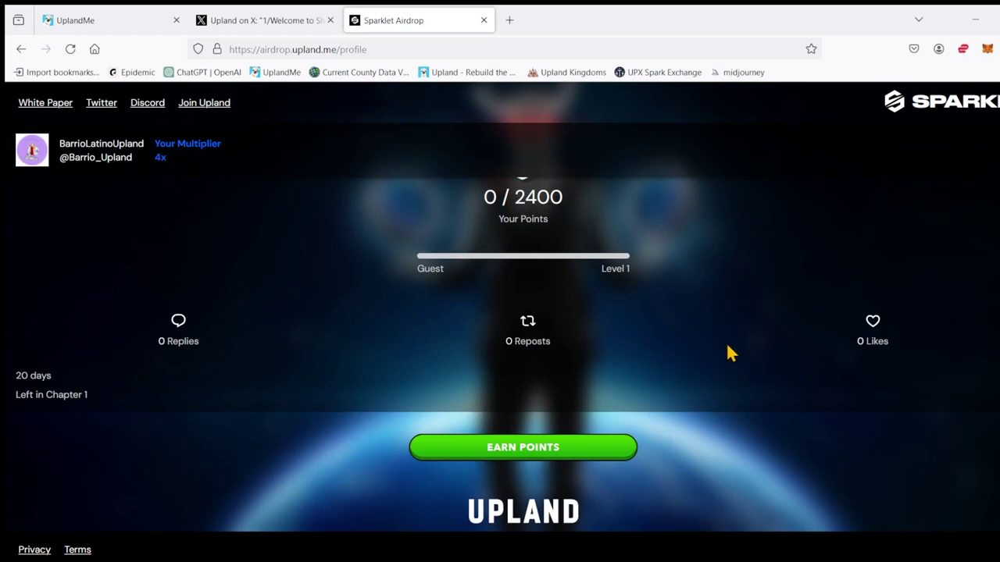
scroll(727, 349, up, 2)
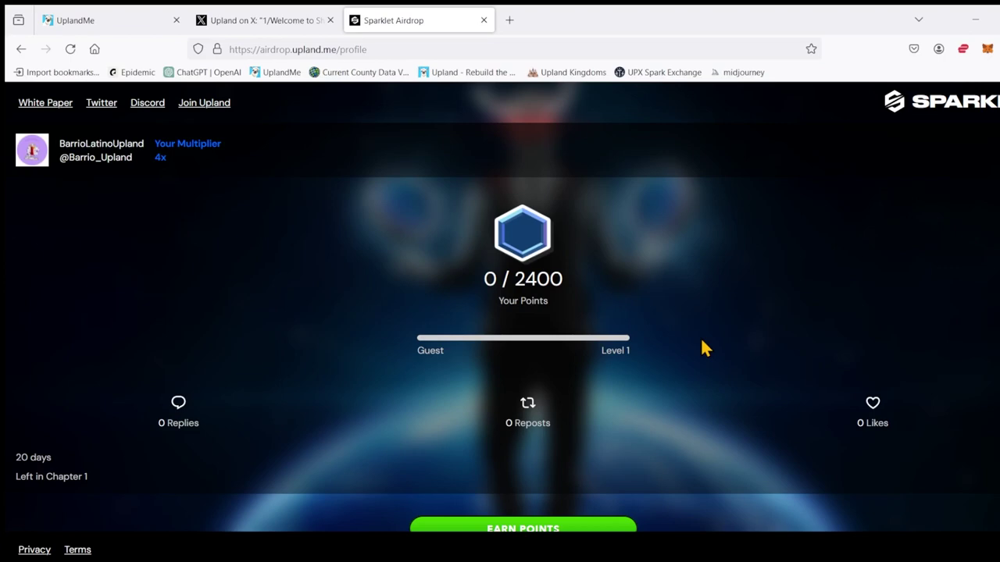
scroll(670, 437, down, 2)
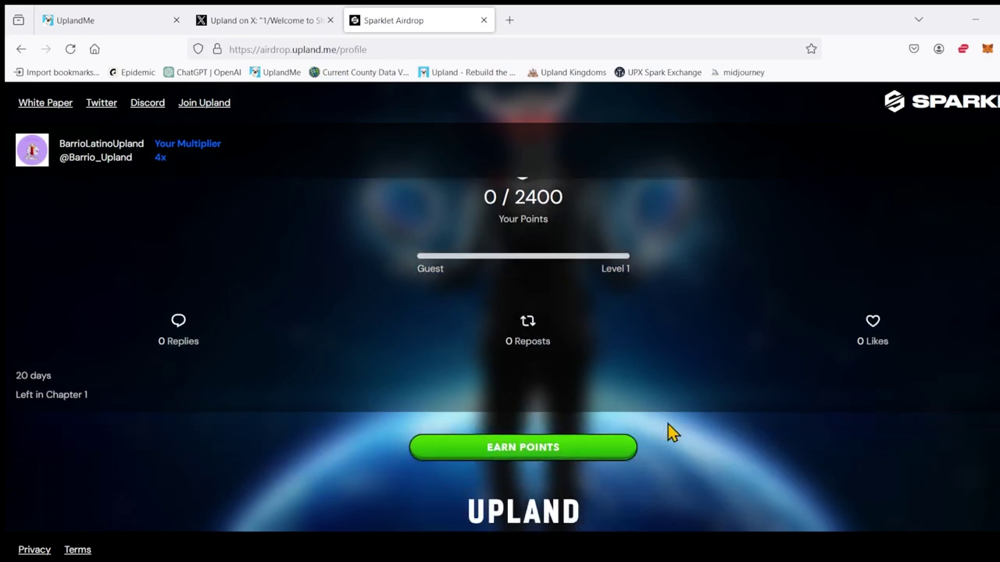
Browse the Earn Points post list and open '1/ THE MEGA $SPARKLET THREAD' on X
click(524, 450)
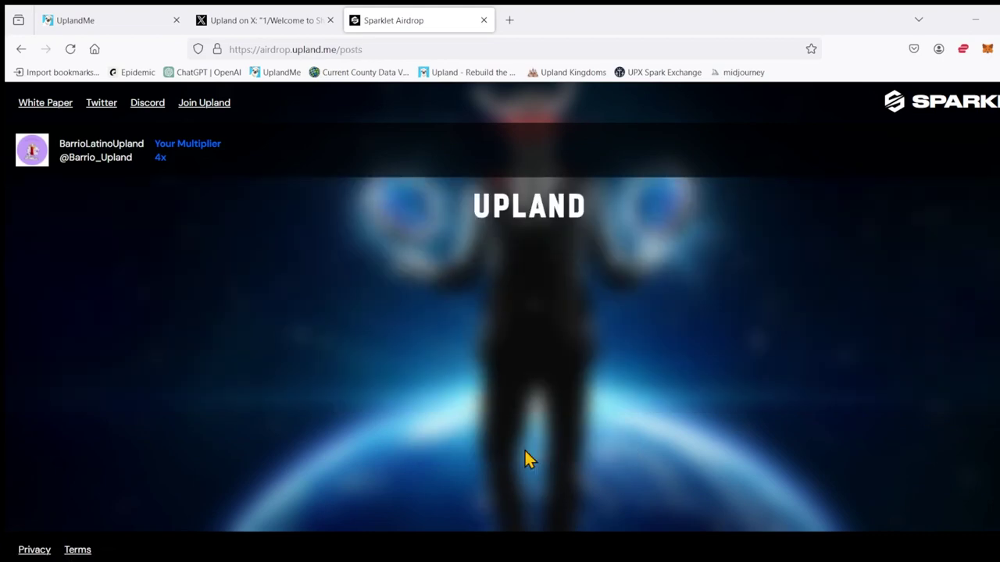
scroll(541, 374, down, 1)
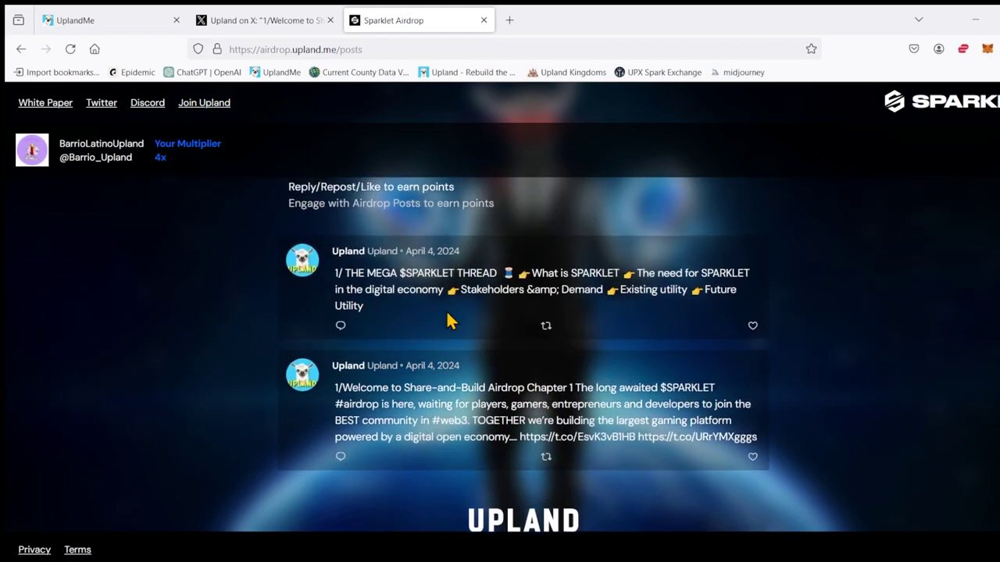
scroll(367, 312, up, 3)
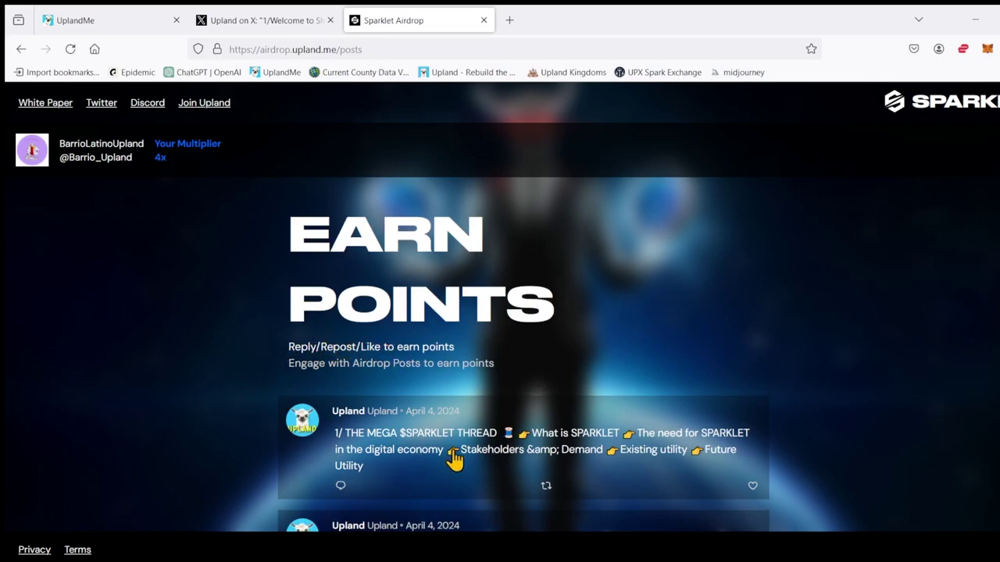
scroll(447, 454, down, 3)
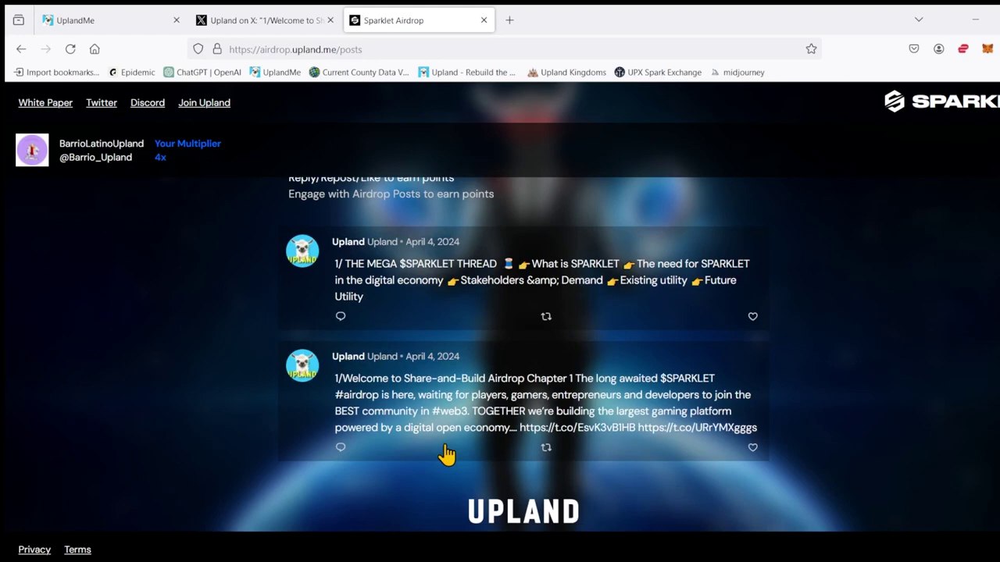
scroll(447, 455, up, 3)
scroll(447, 444, down, 3)
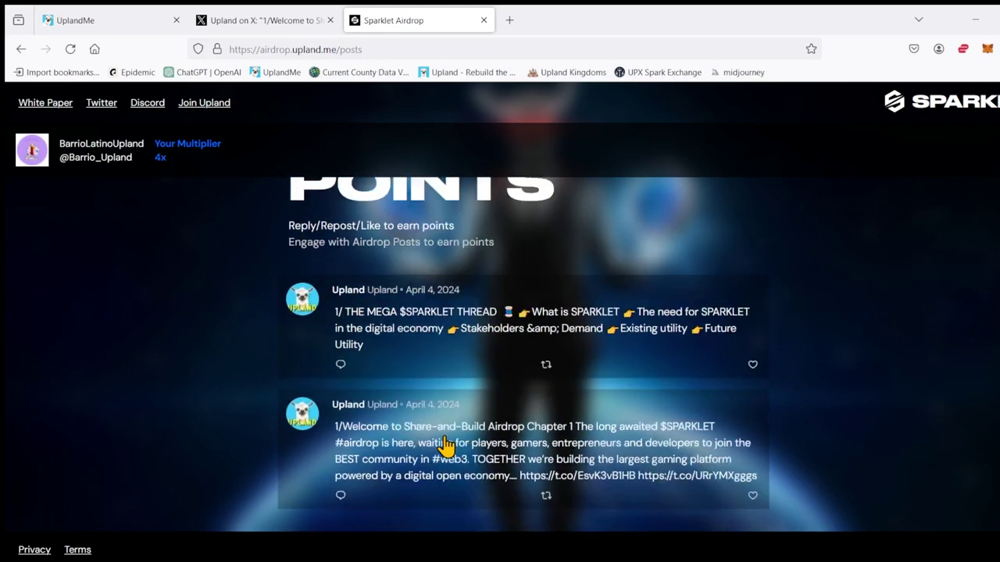
scroll(445, 445, up, 3)
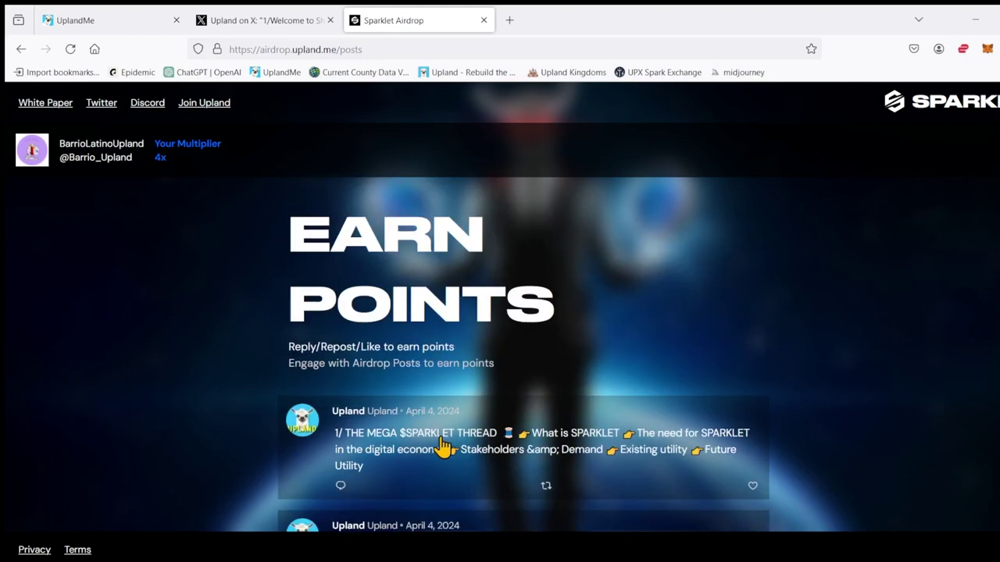
click(752, 487)
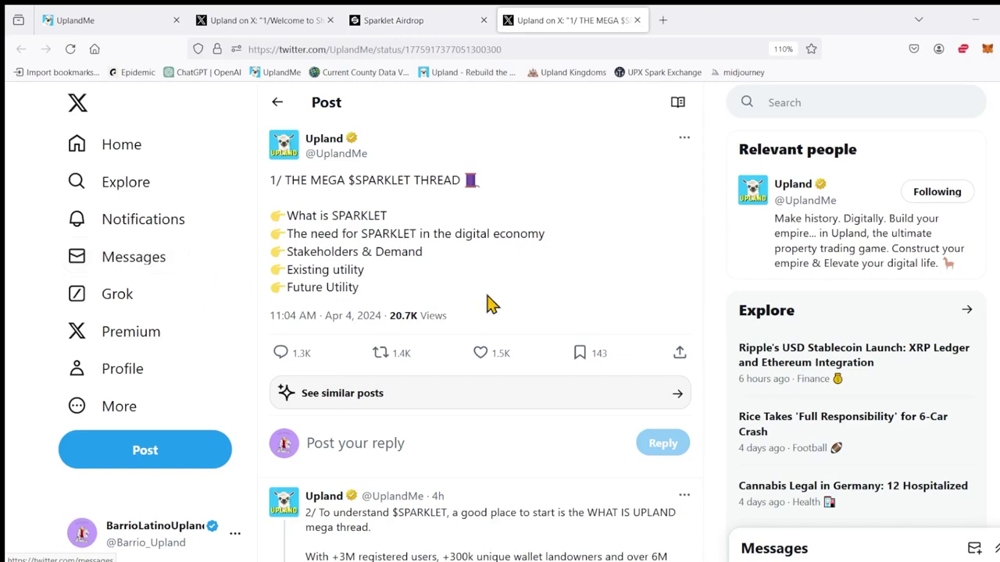
Like the '1/ THE MEGA $SPARKLET THREAD' post on X
scroll(486, 302, down, 3)
scroll(486, 301, up, 3)
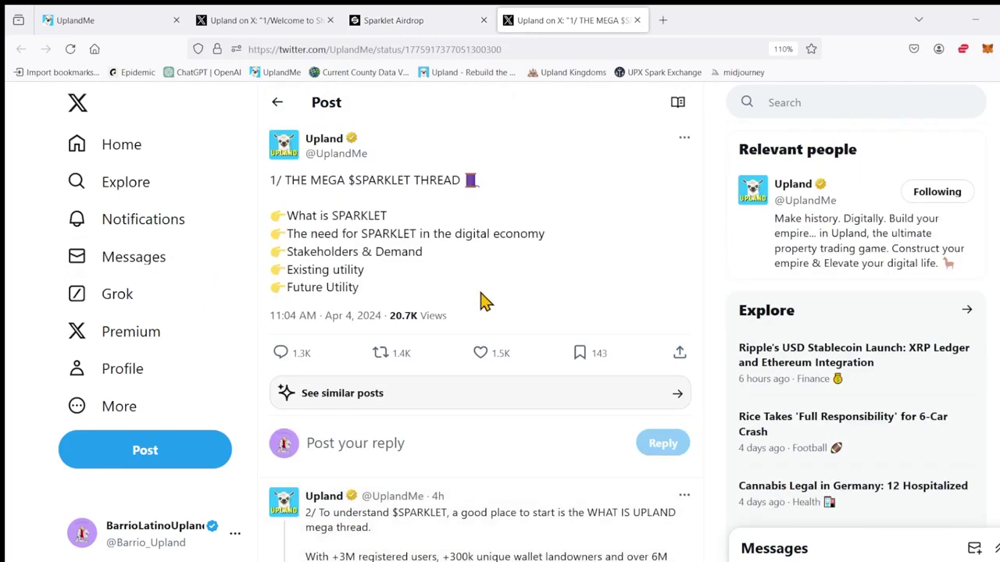
click(412, 26)
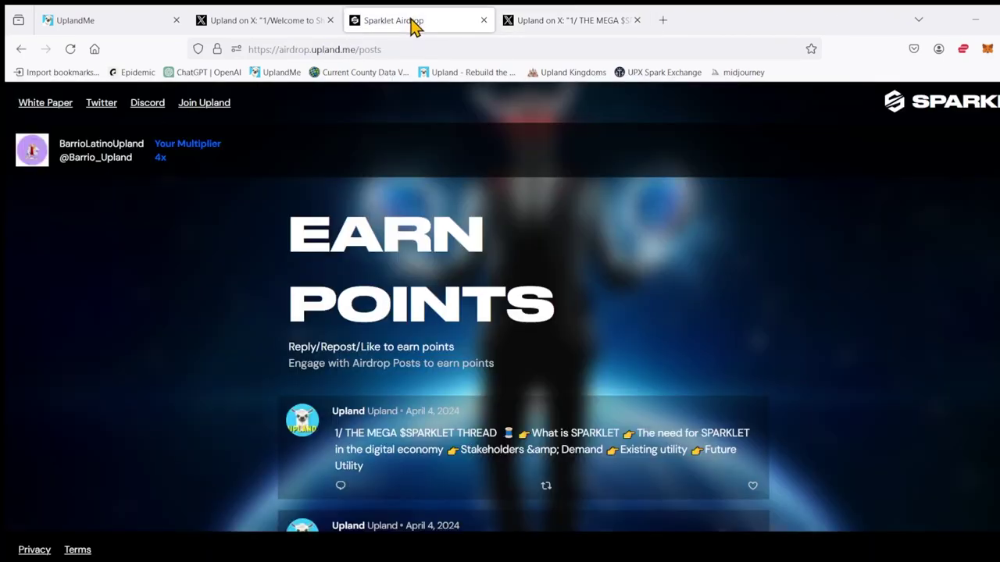
click(561, 25)
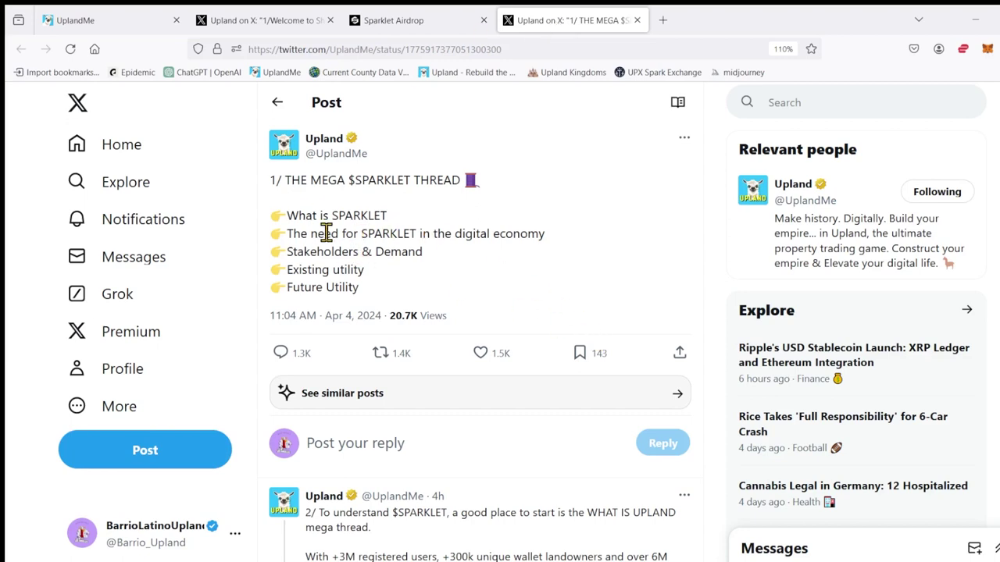
click(478, 359)
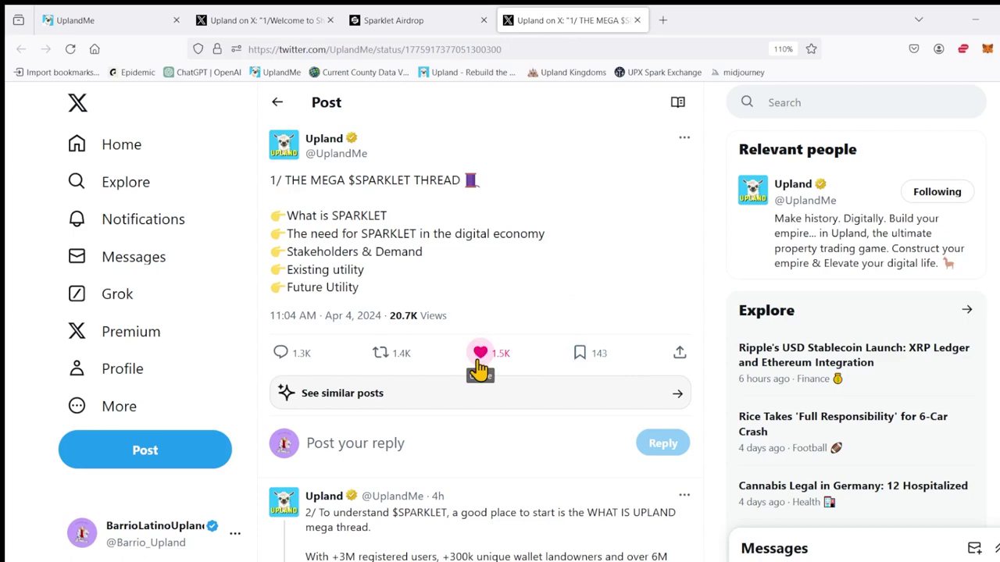
Repost the MEGA $SPARKLET thread post
click(409, 28)
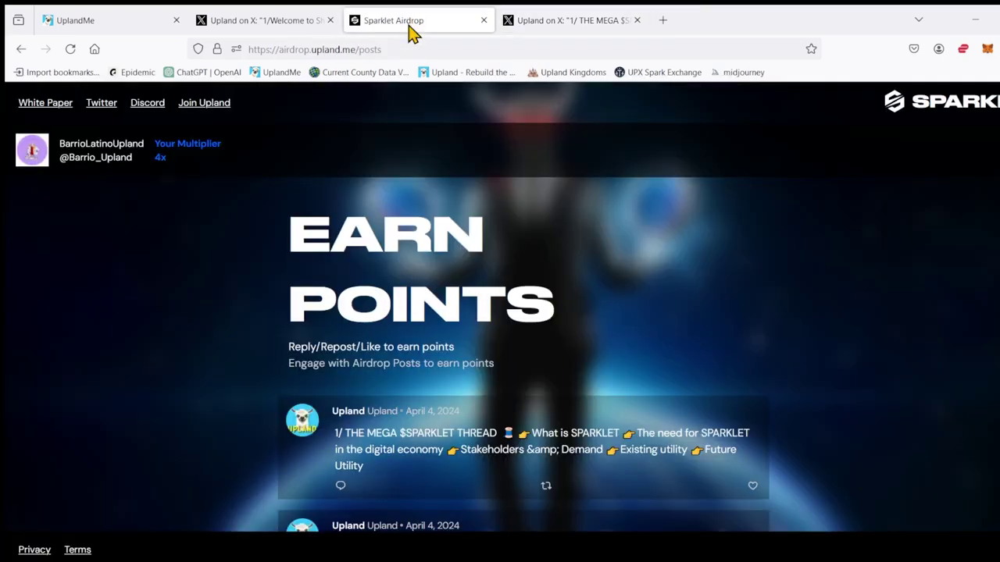
click(557, 25)
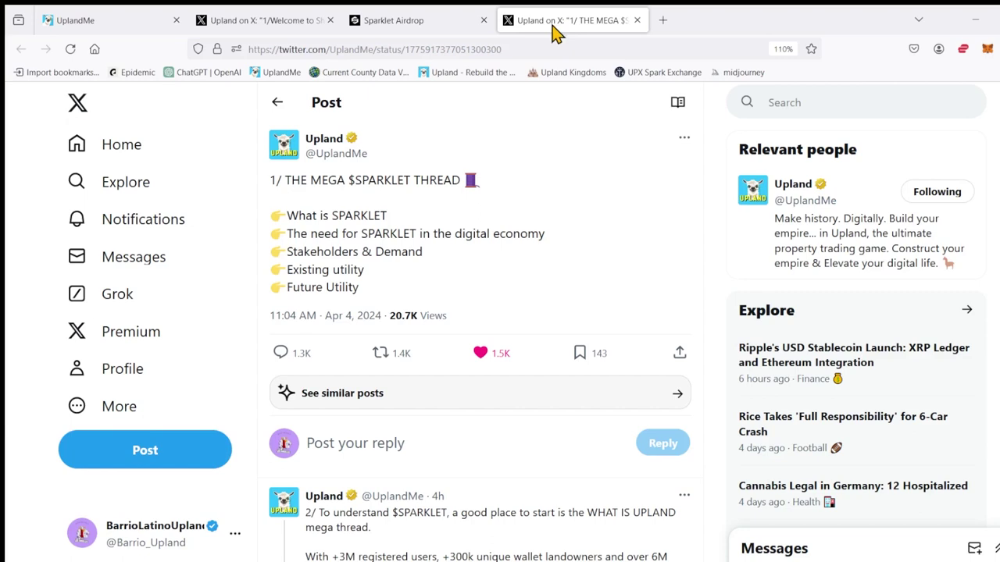
click(385, 363)
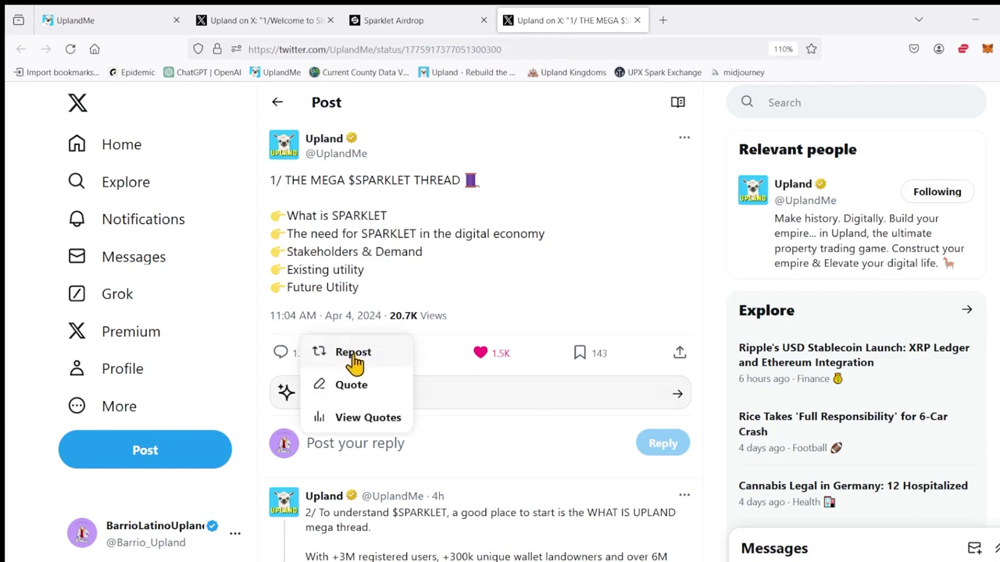
click(349, 364)
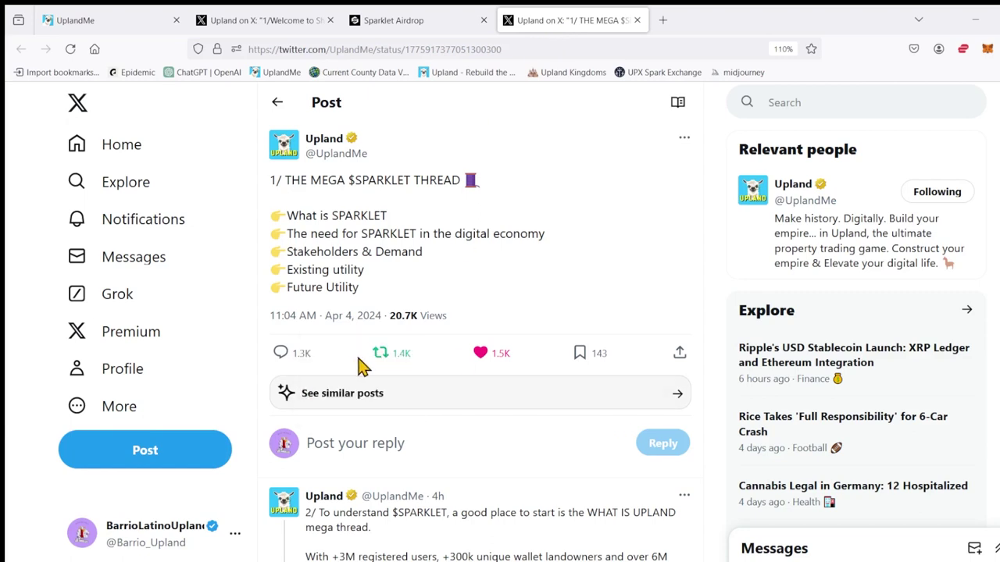
Start a reply to the MEGA $SPARKLET thread post
click(430, 23)
click(560, 21)
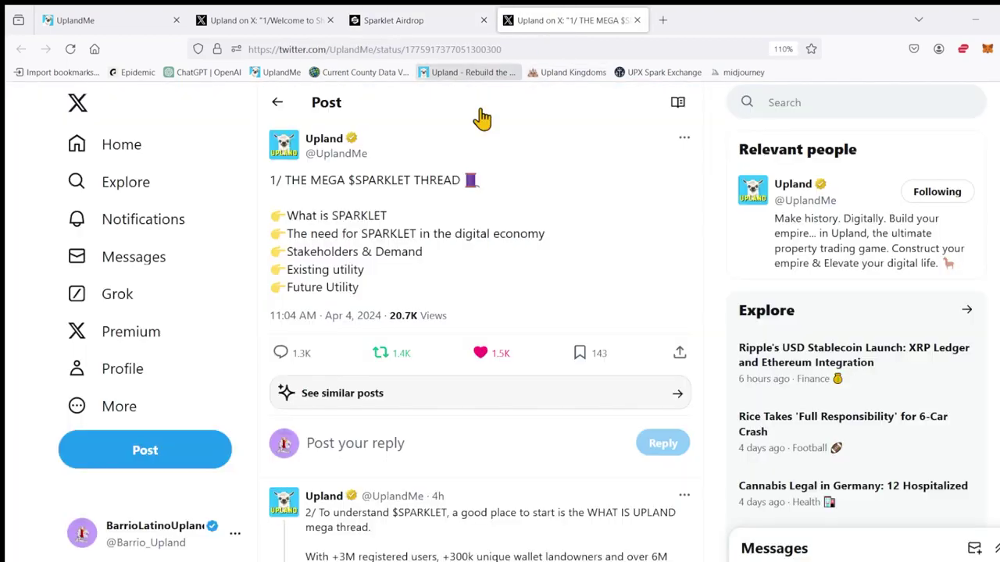
click(280, 353)
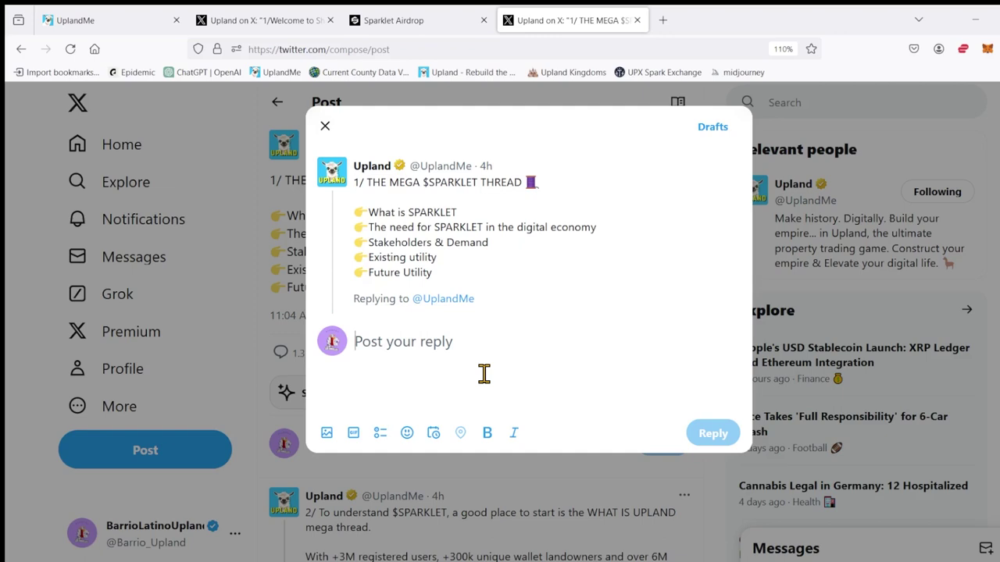
text(emocionado )
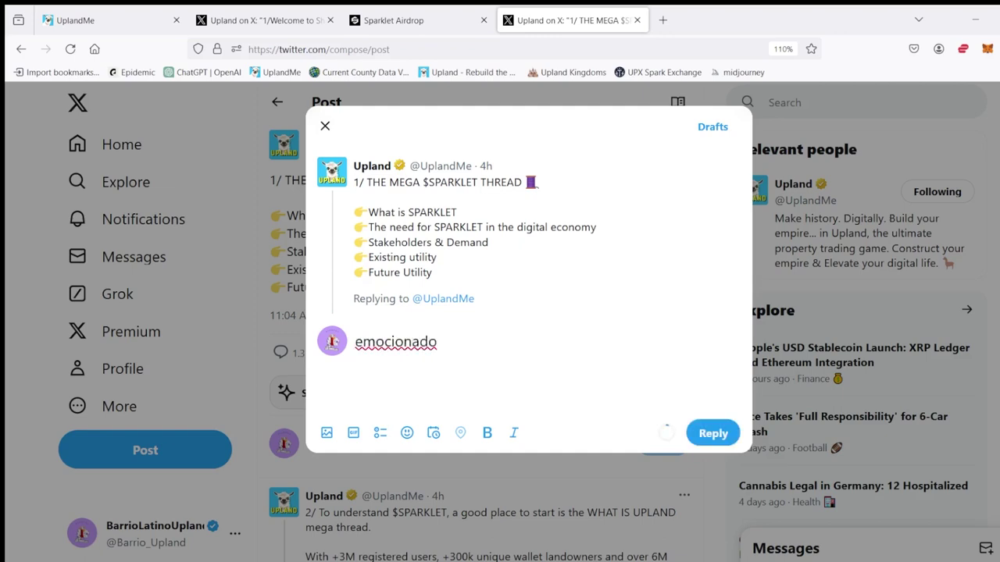
text(e f)
text(or fin va)
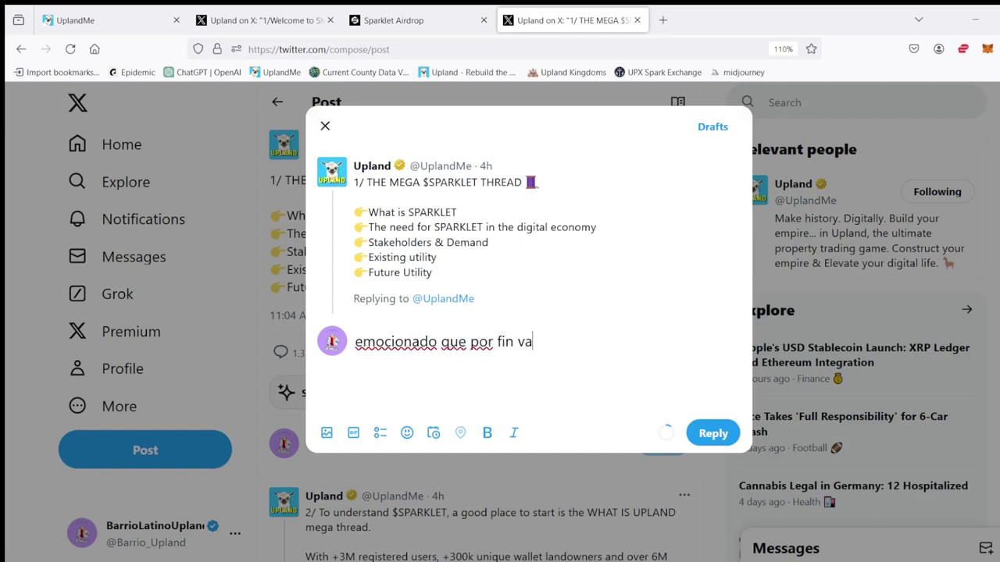
text( a llegar el $)
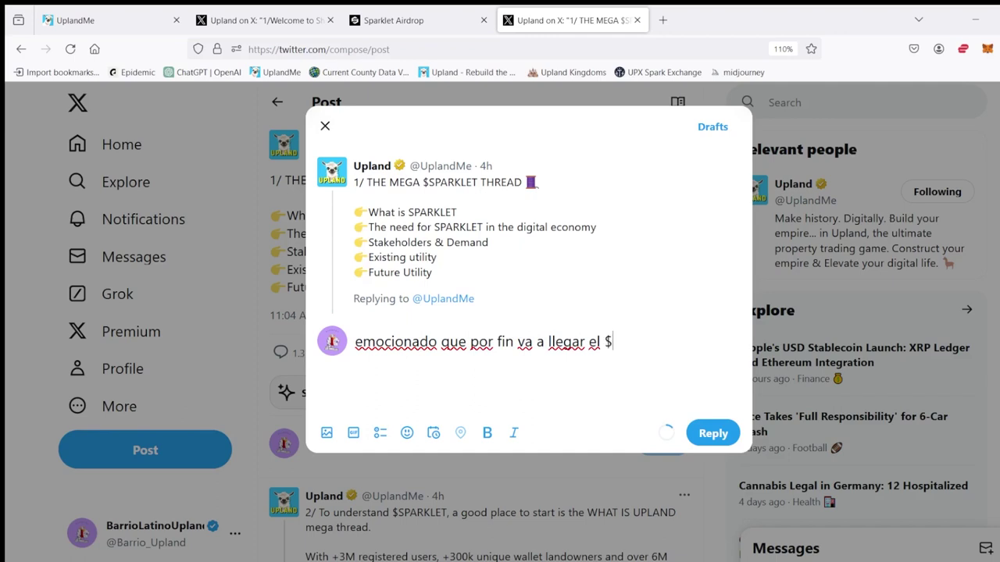
text(SPARK)
text(LET a @)
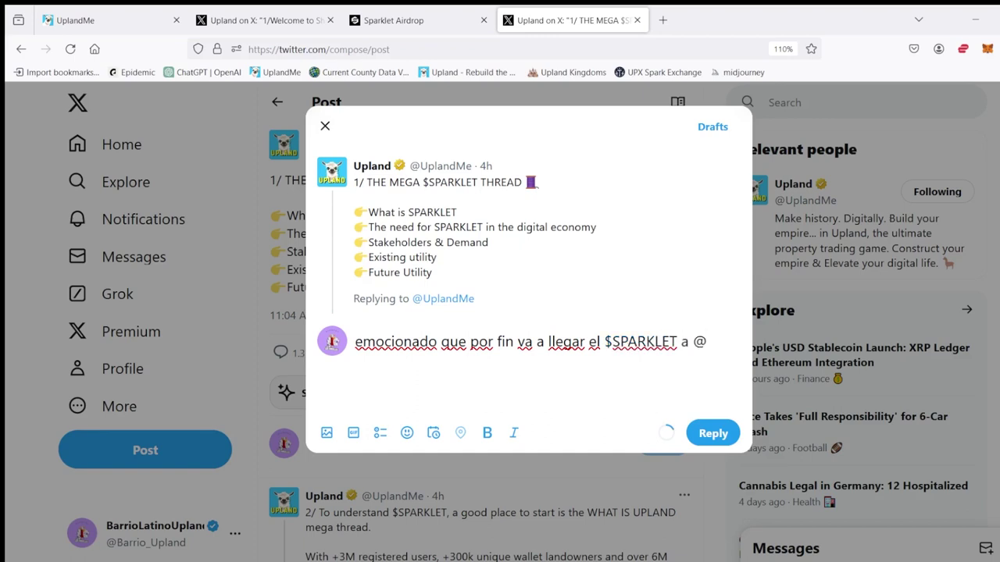
text( Upland)
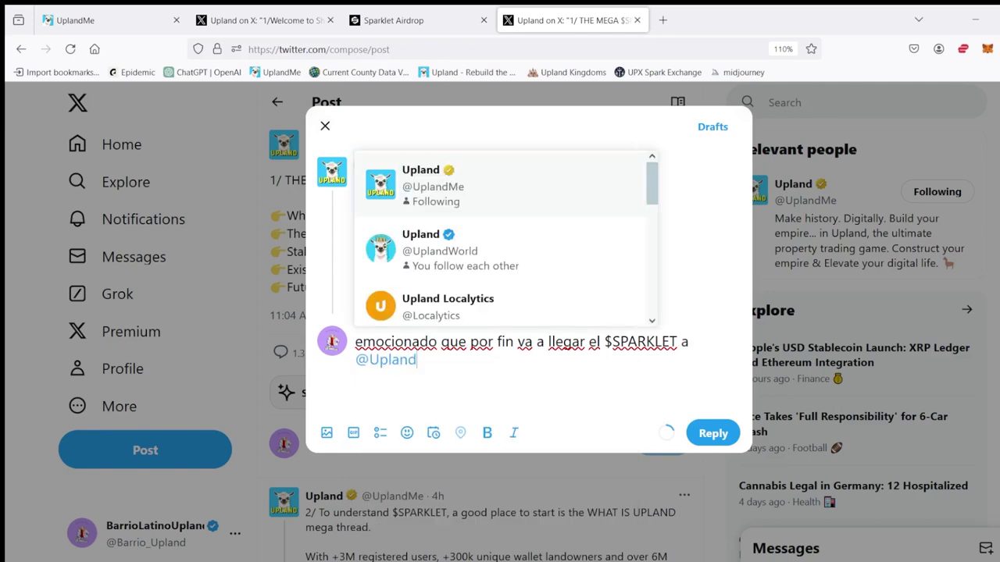
click(438, 199)
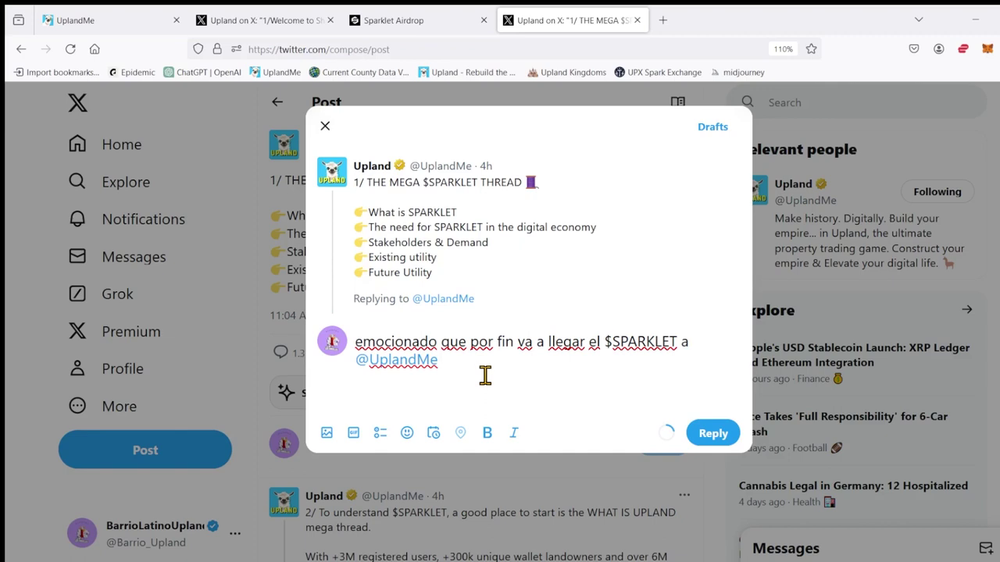
click(406, 435)
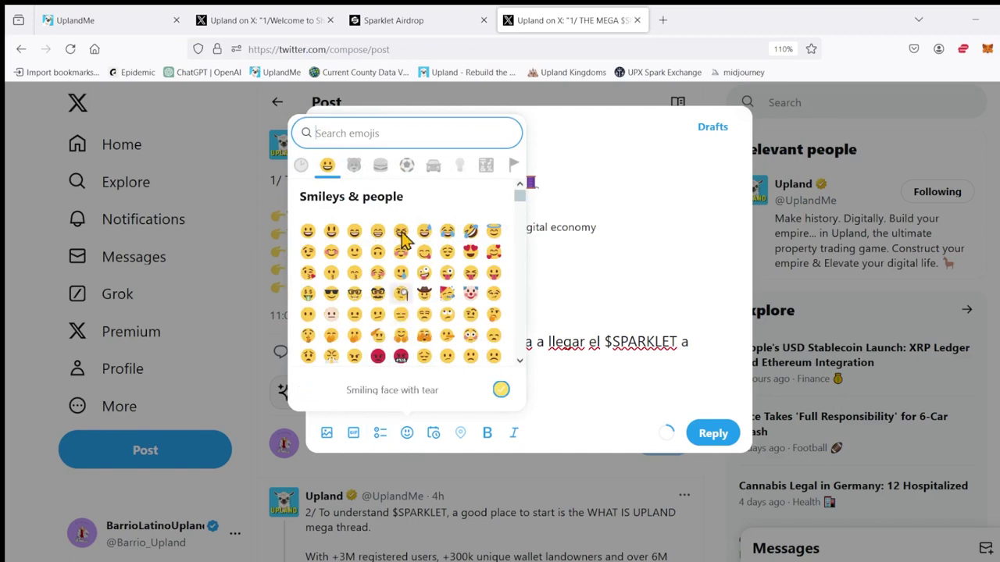
text(fi)
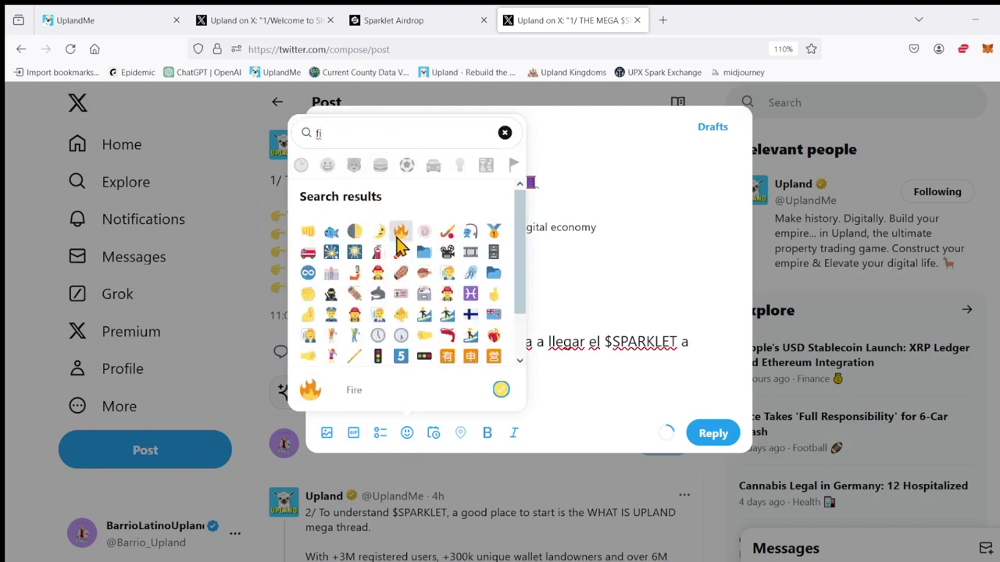
click(565, 388)
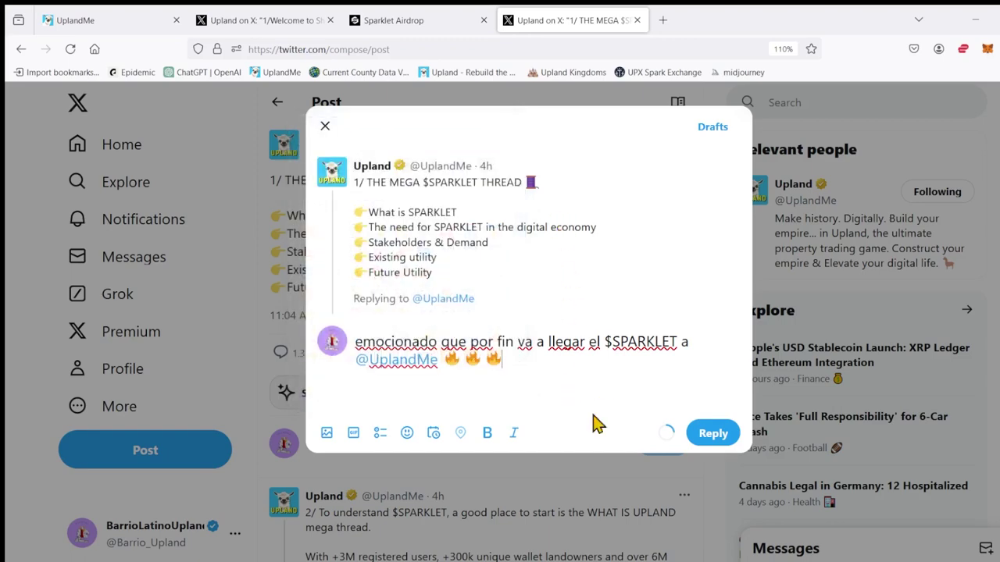
click(713, 442)
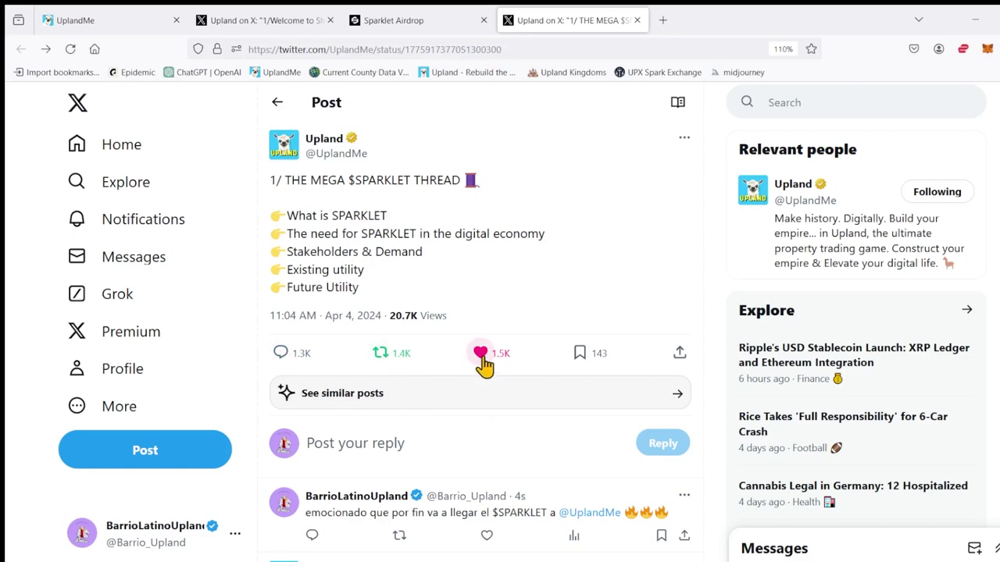
From the Earn Points list, open the Share-and-Build Airdrop Chapter 1 welcome post on X
click(407, 19)
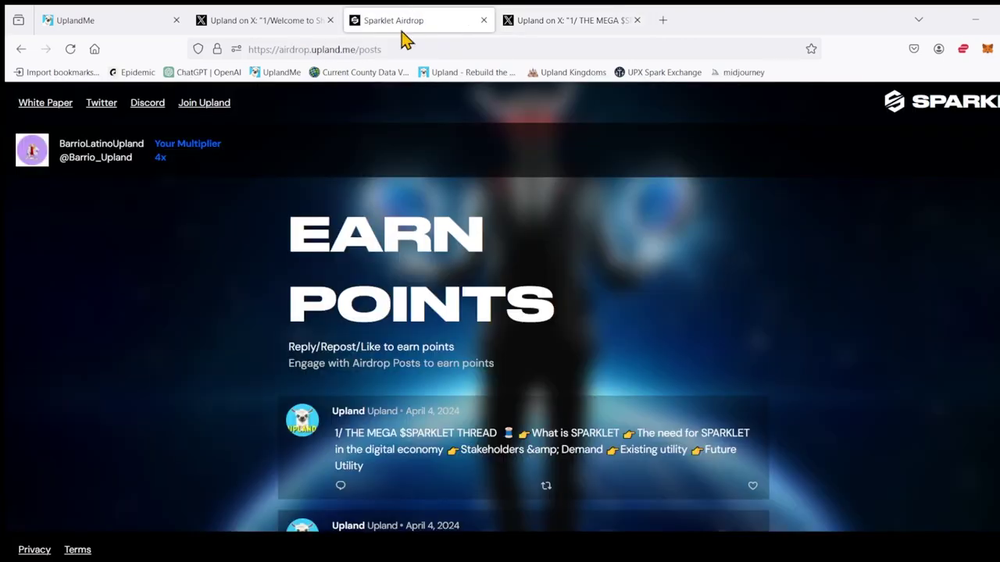
scroll(656, 352, down, 2)
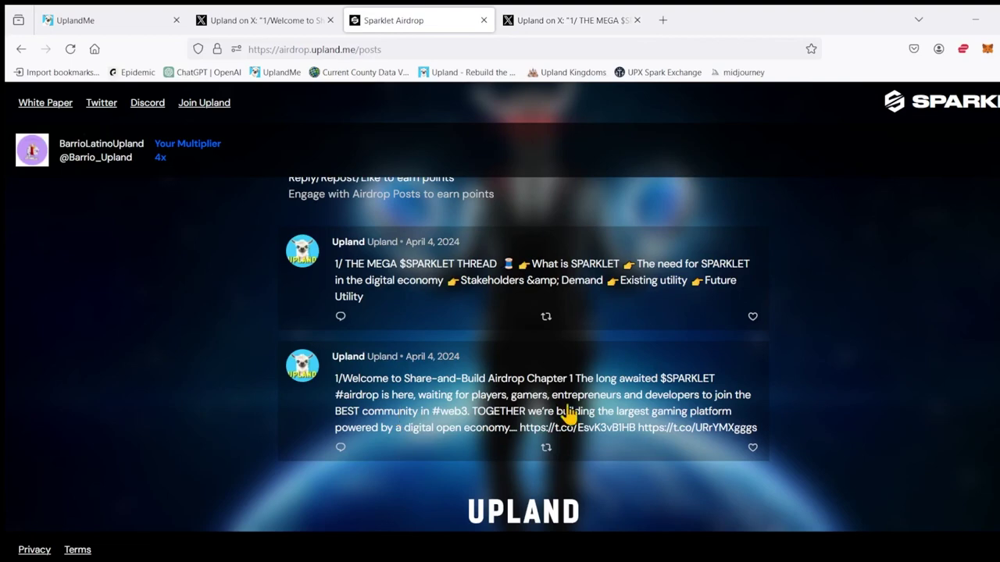
click(754, 460)
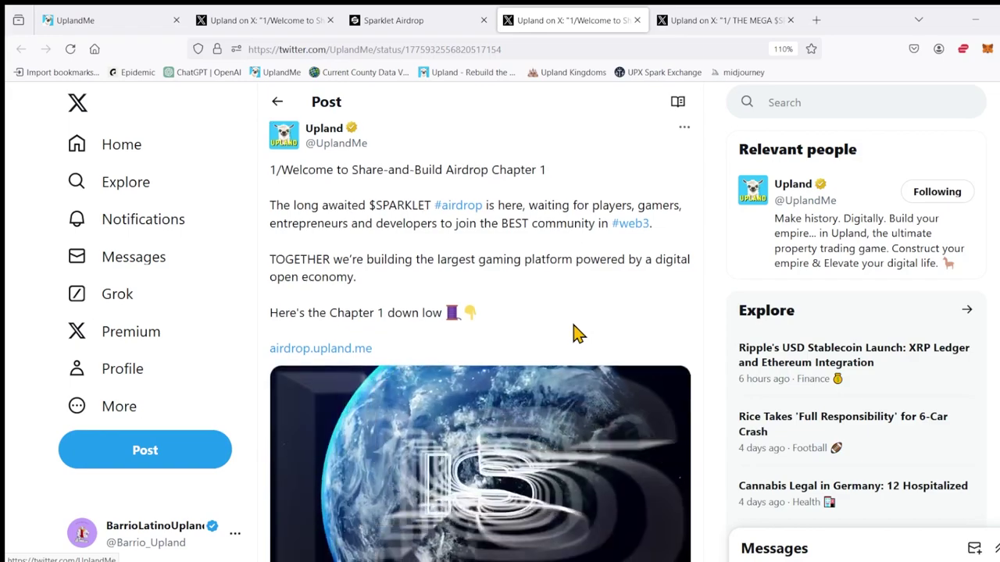
Switch between the Share-and-Build and MEGA $SPARKLET thread tabs, ending on the Sparklet Airdrop posts list
scroll(574, 330, down, 3)
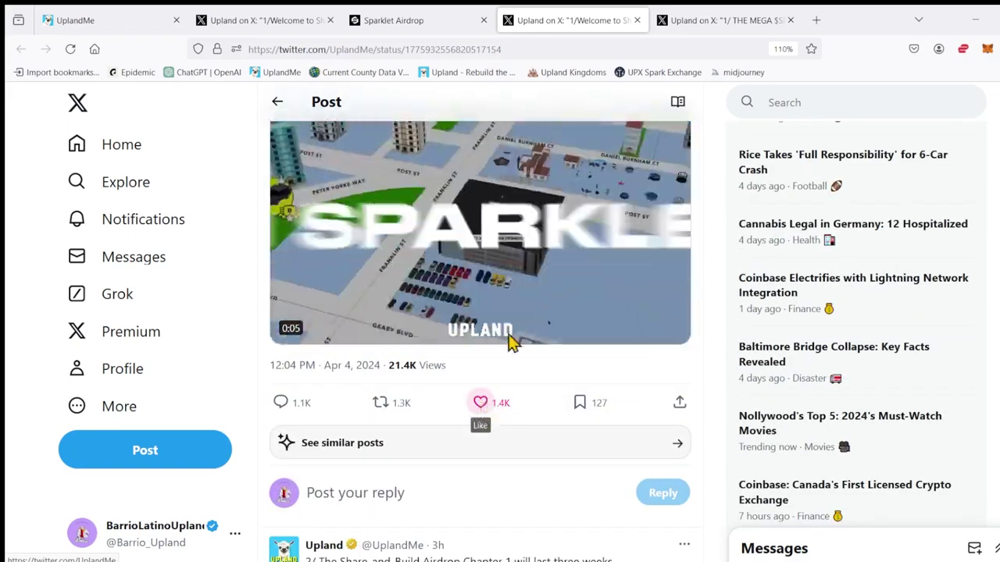
click(398, 24)
click(539, 22)
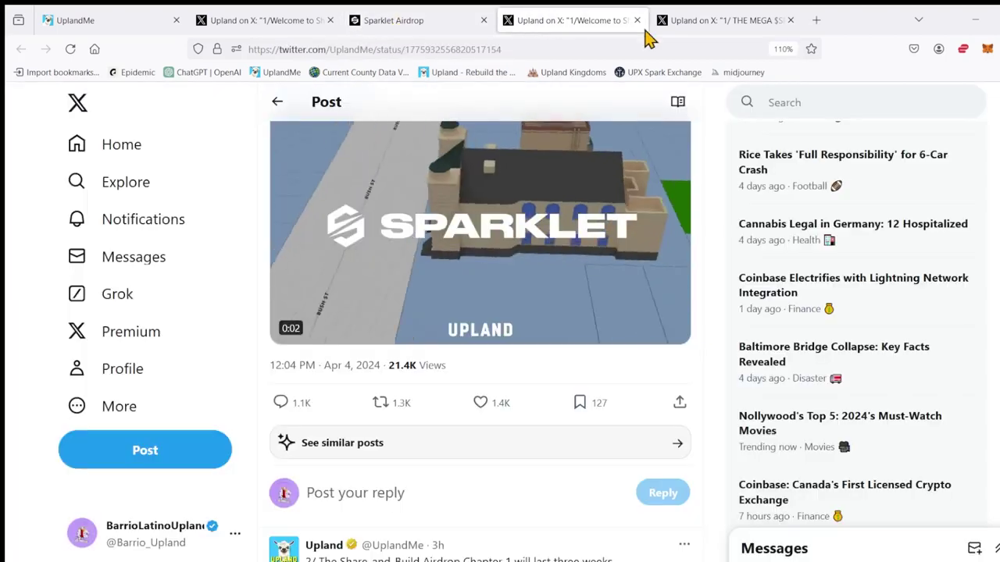
click(698, 25)
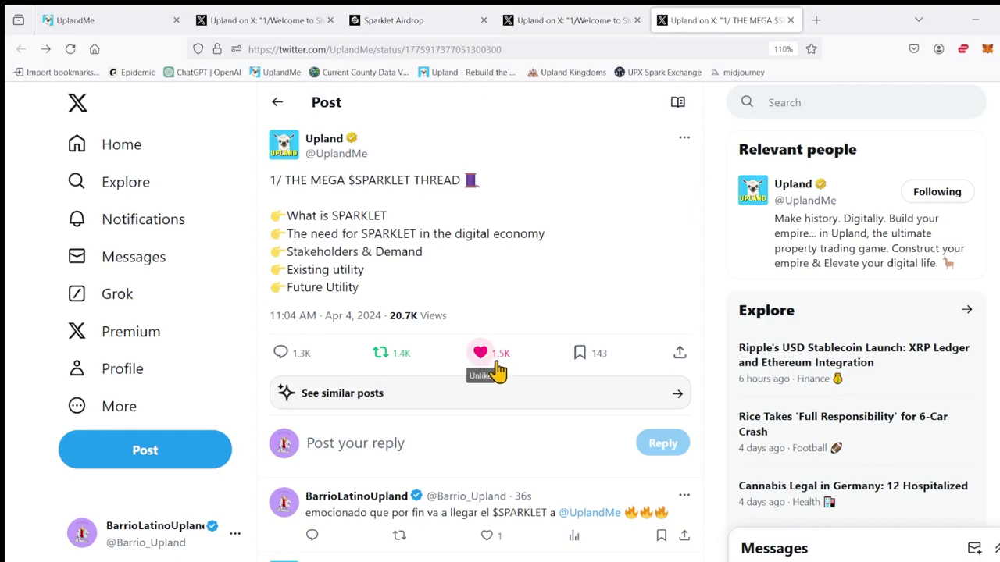
click(552, 21)
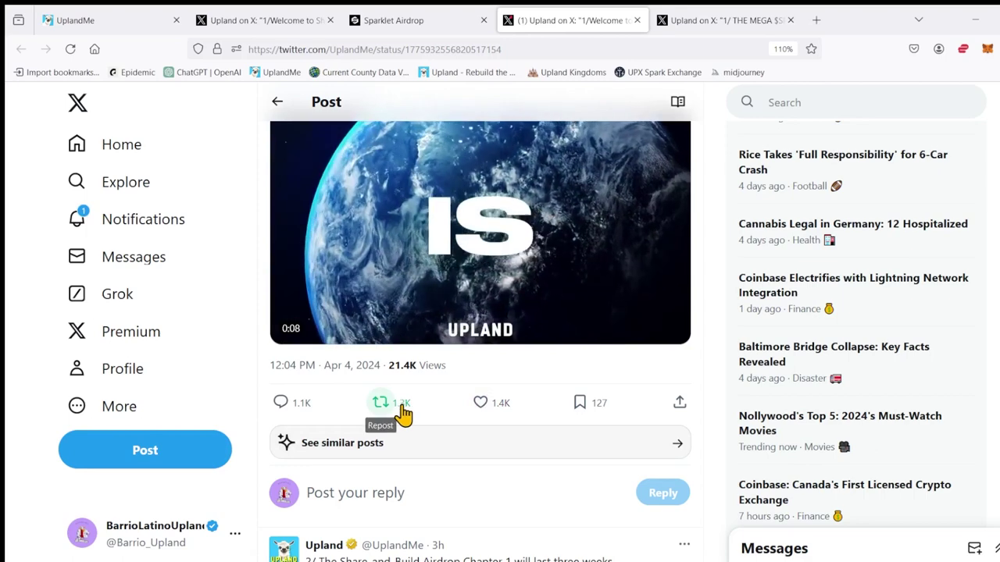
click(676, 23)
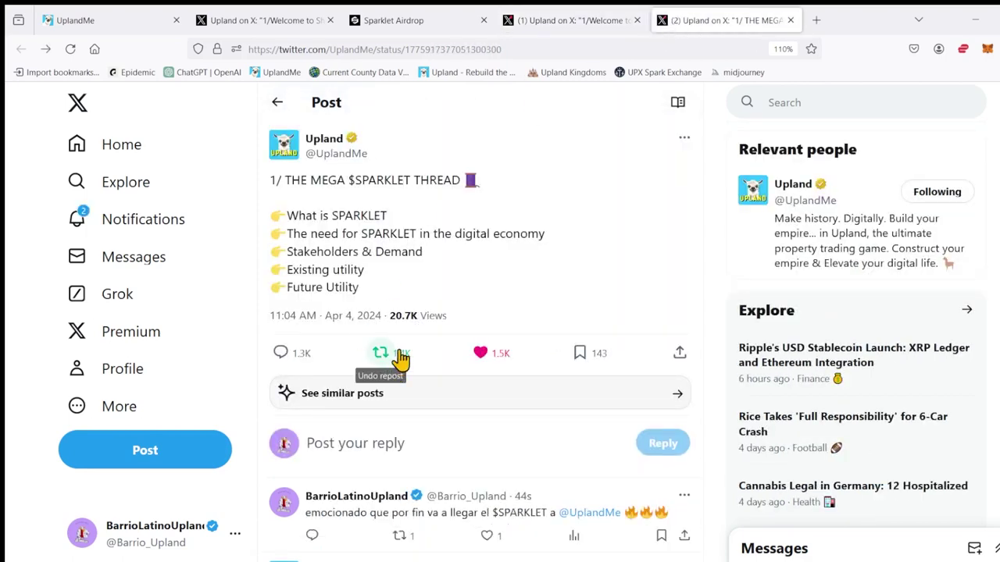
click(410, 25)
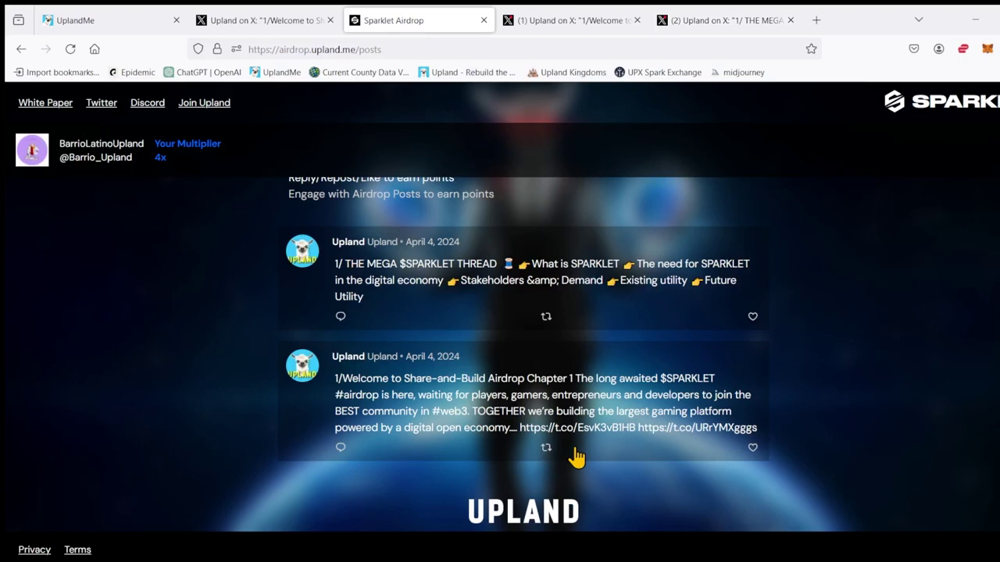
Go back to the Chapter 1 welcome post tab and read through its thread, highlighting $SPARKLET
click(561, 24)
scroll(450, 465, down, 3)
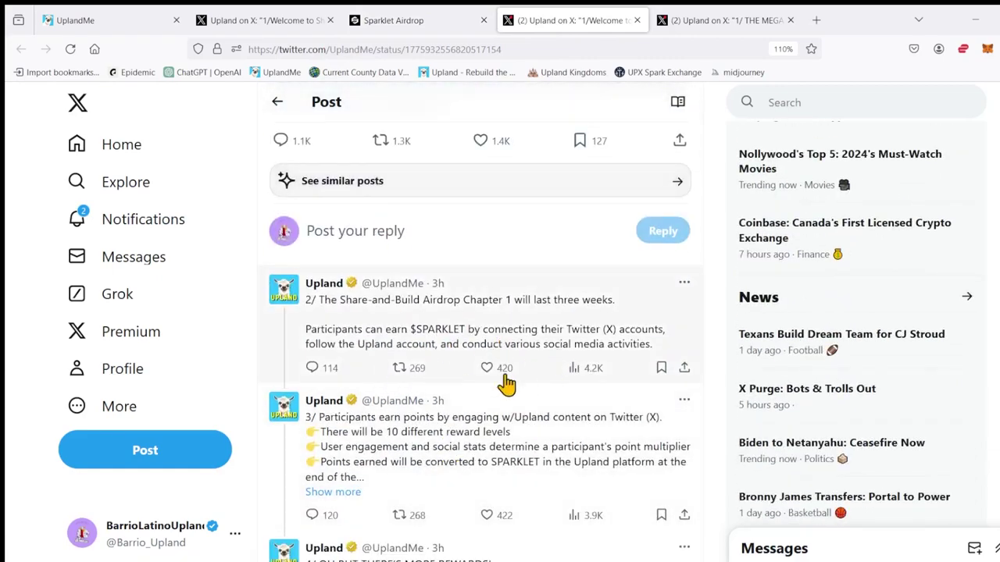
scroll(417, 381, down, 3)
scroll(390, 346, down, 3)
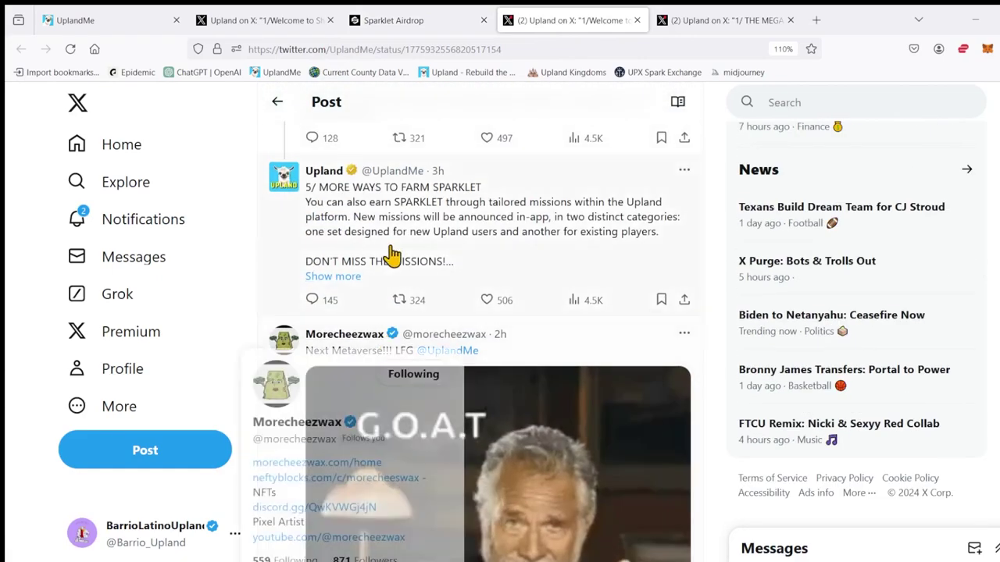
scroll(391, 271, up, 3)
scroll(459, 375, down, 3)
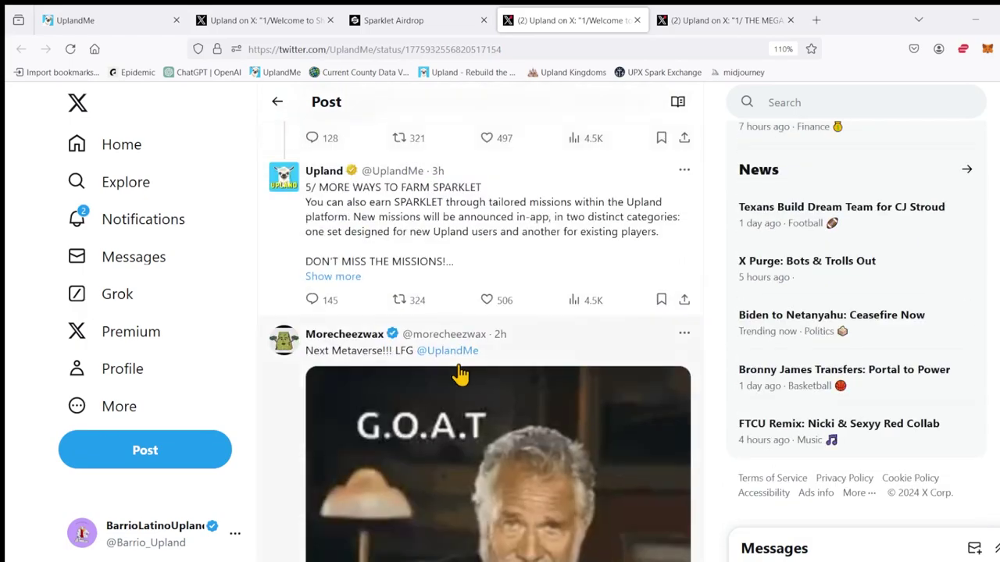
scroll(459, 375, up, 3)
scroll(459, 375, up, 3)
scroll(459, 375, up, 1)
scroll(468, 374, up, 2)
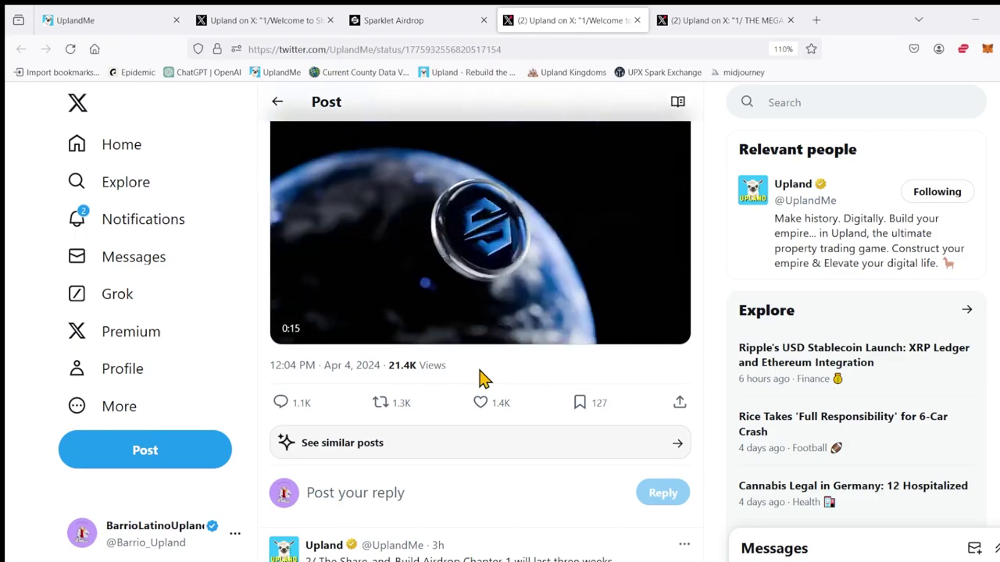
mouse_move(477, 342)
scroll(484, 328, up, 3)
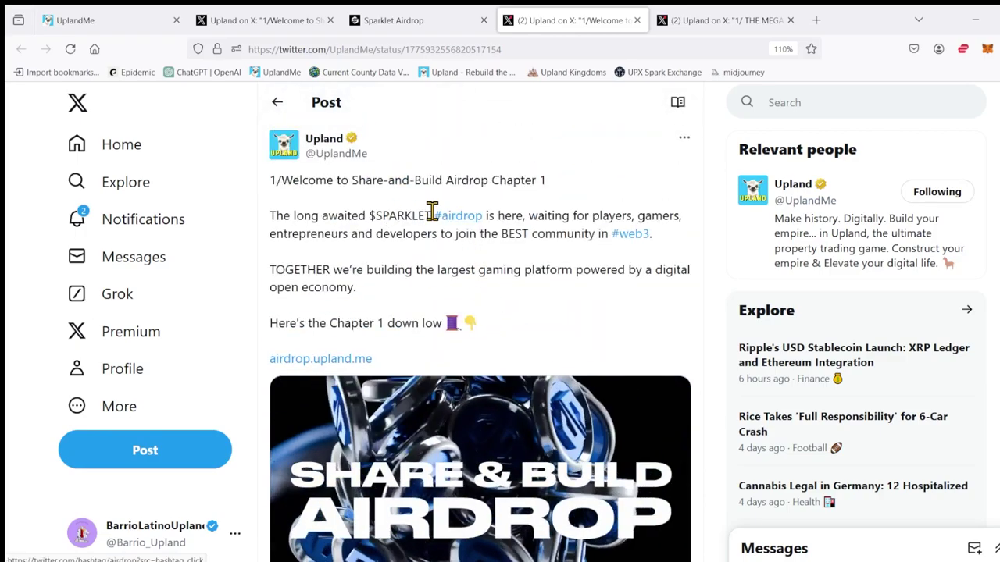
drag(431, 215, 365, 216)
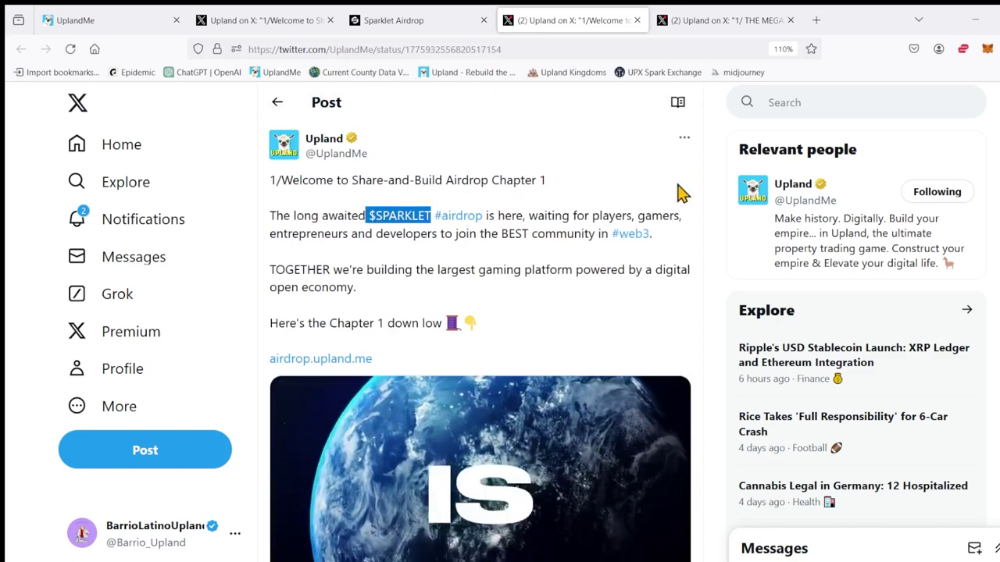
click(630, 189)
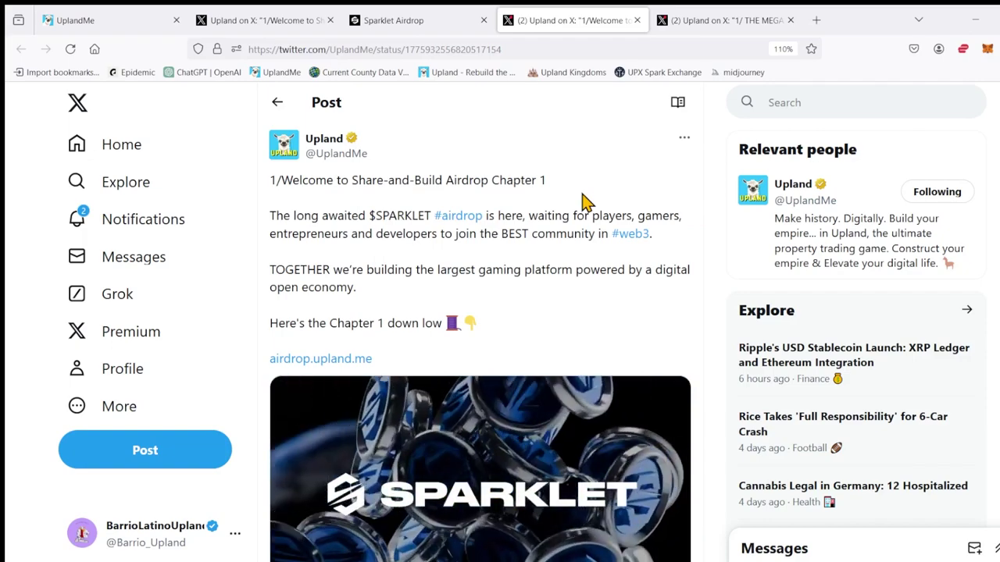
scroll(539, 203, down, 3)
Like and repost the Chapter 1 welcome post, then start a reply to it
click(479, 421)
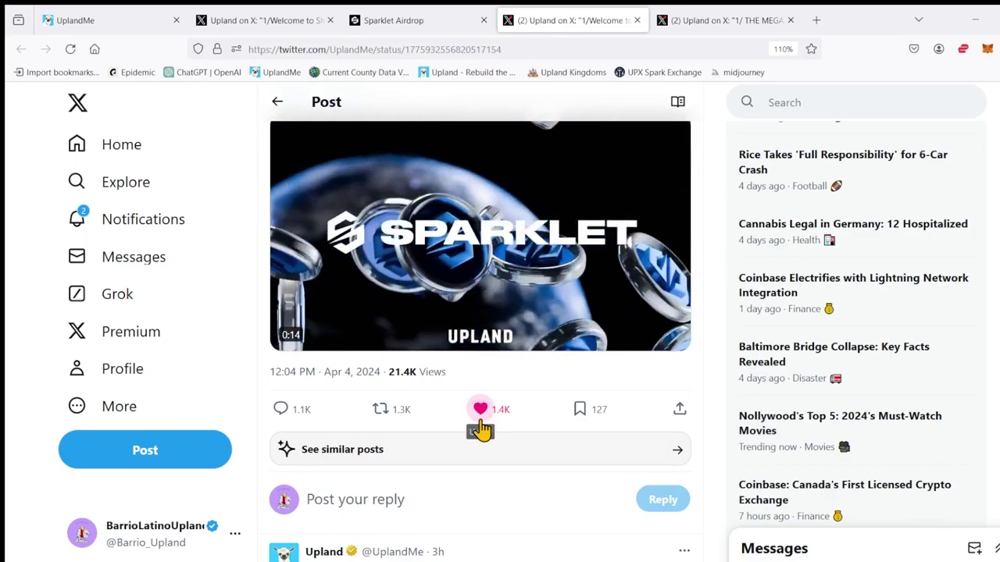
click(379, 414)
click(395, 414)
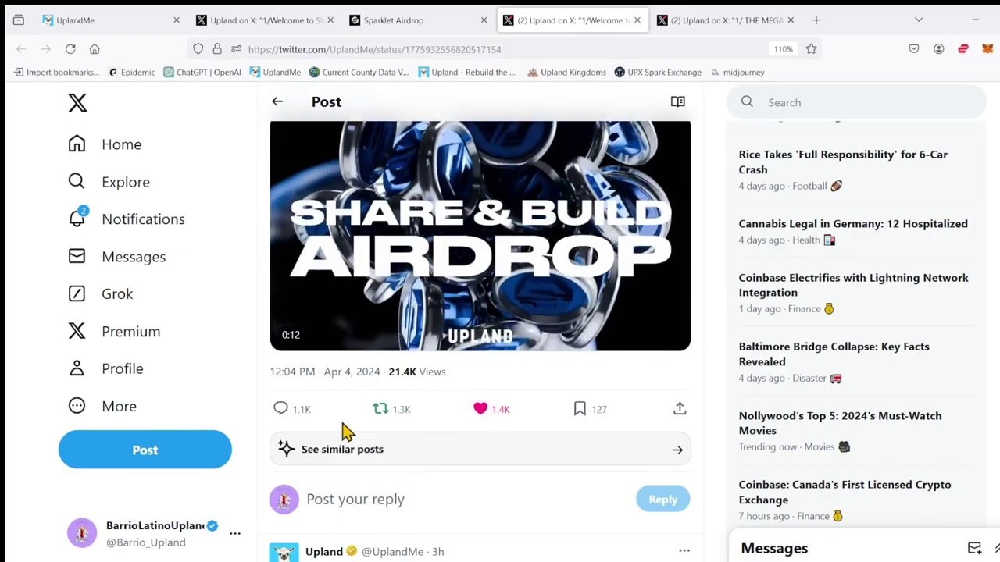
click(284, 411)
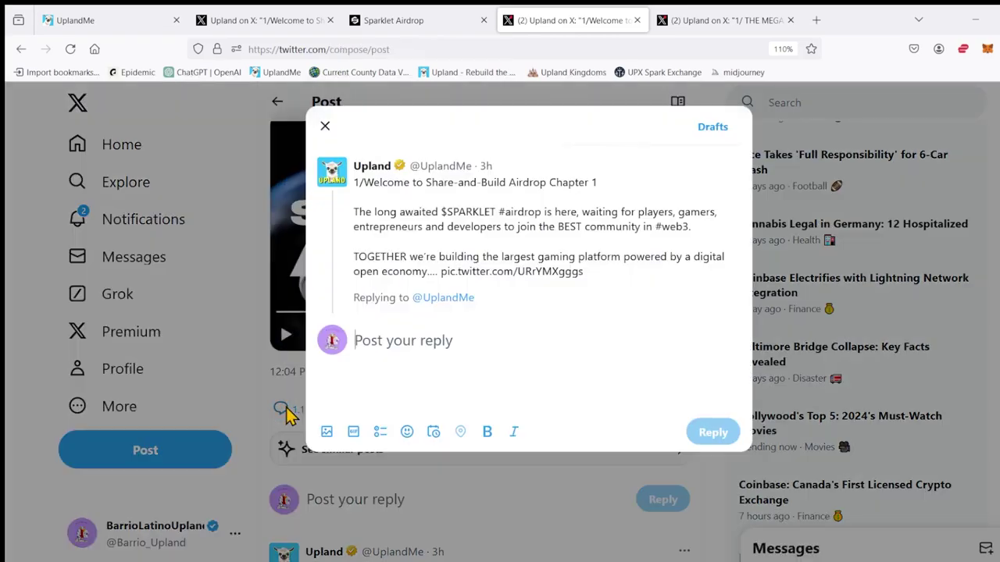
Type the reply 'Familia, vamos a construir el metaverso juntos con el $SPARKLET', fixing typos along the way
text(va)
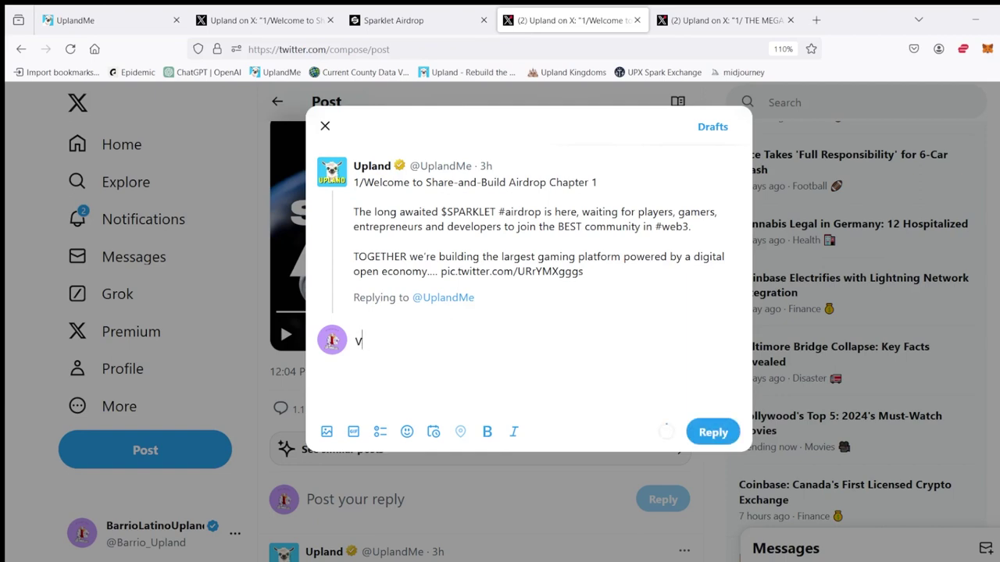
key(BackSpace)
text(Familia, vamo)
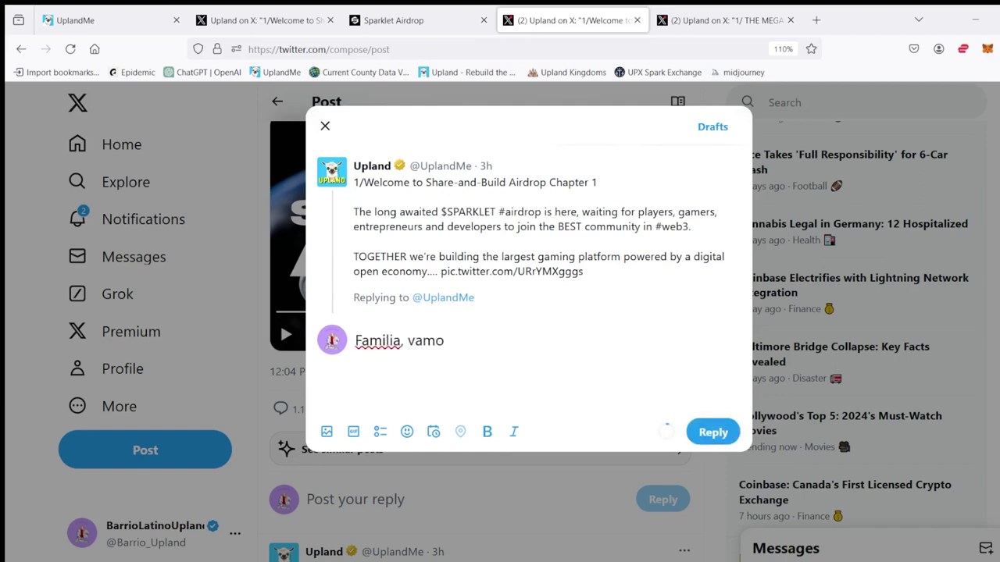
text(s a constu)
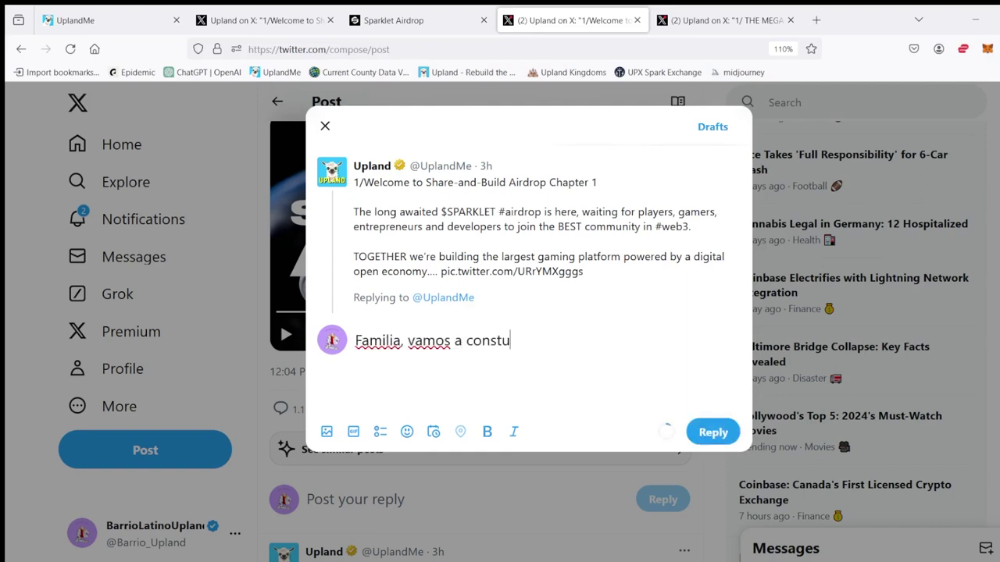
key(BackSpace)
text(ruir el met)
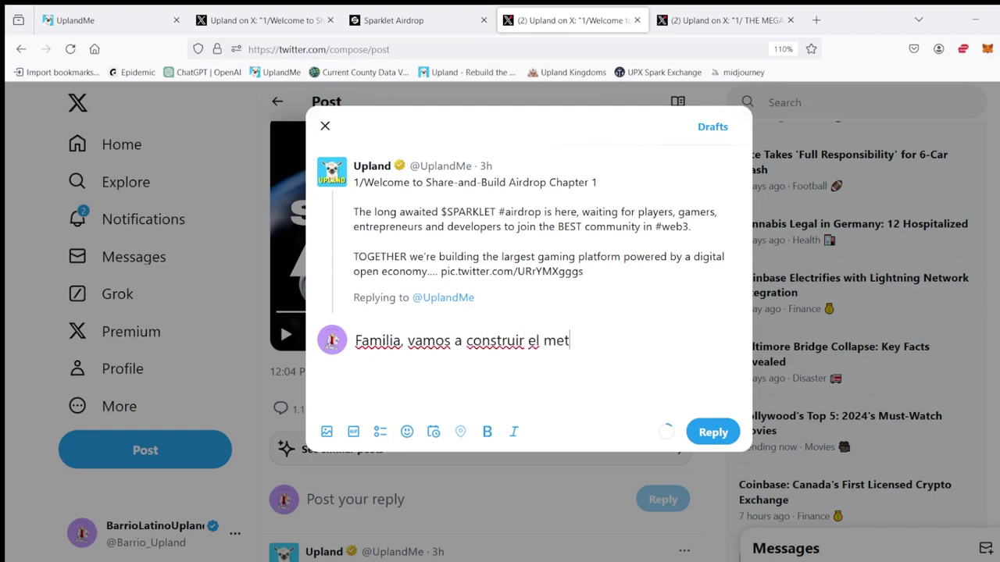
text(averso junto)
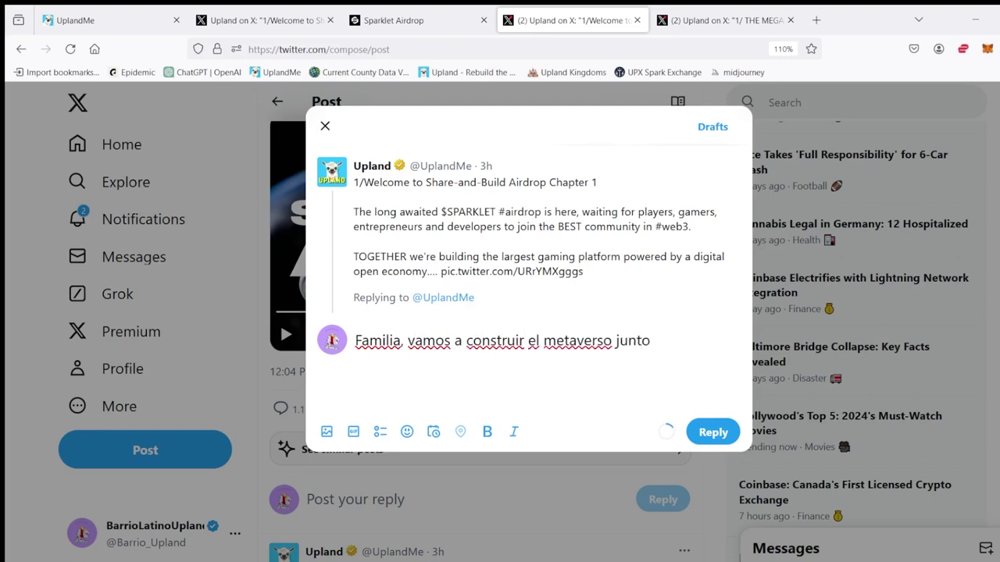
text(s con el )
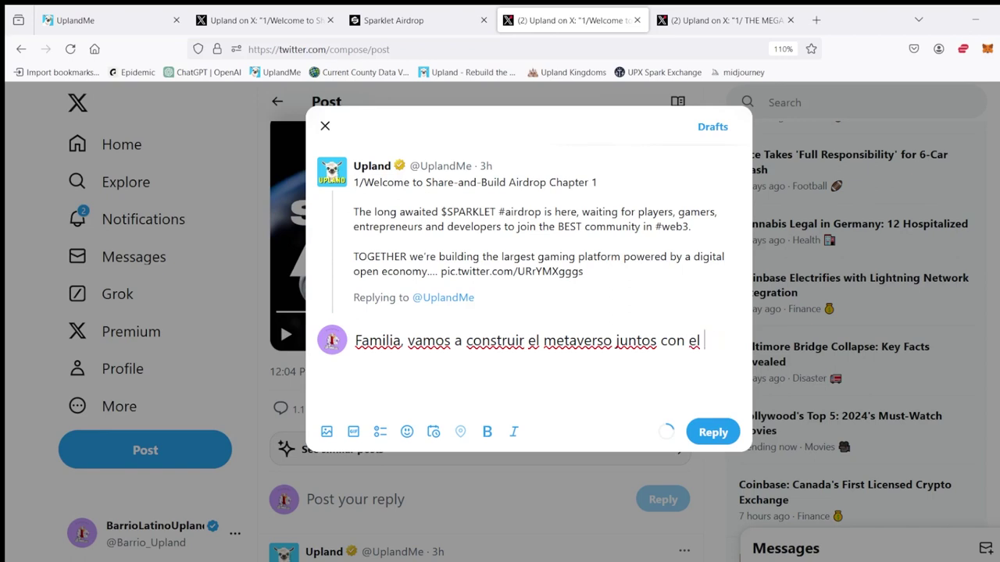
text($SPARKL)
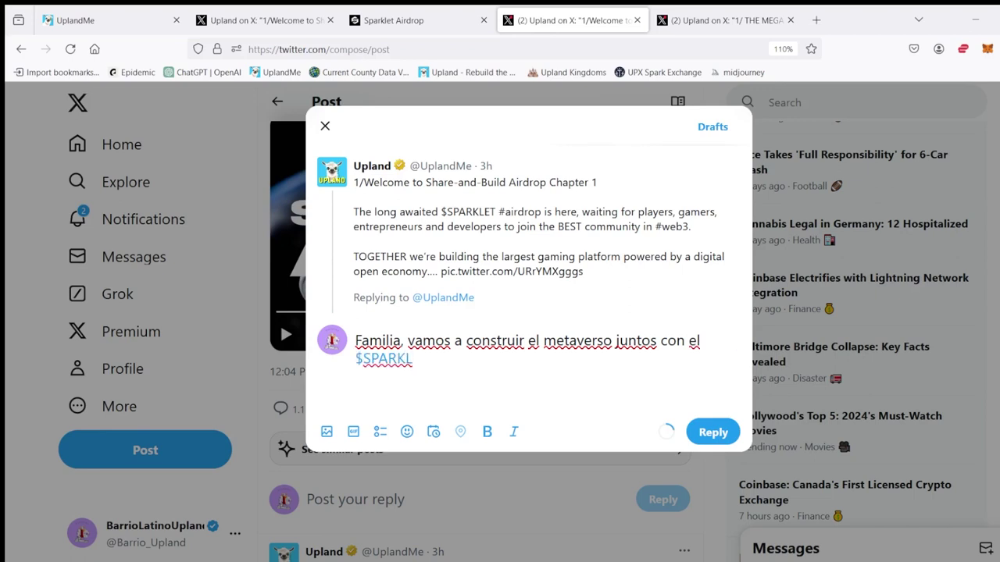
text(ET)
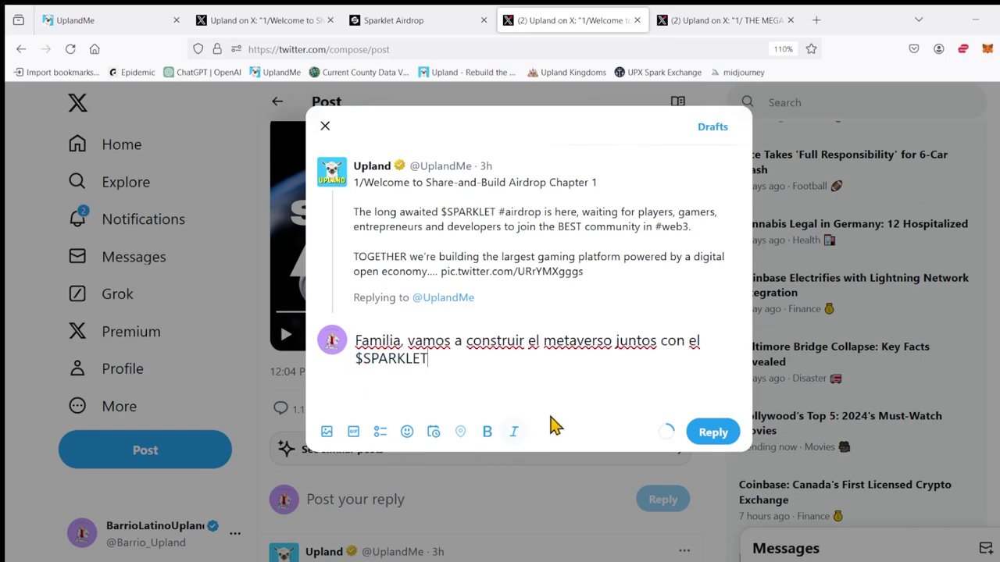
Post the Spanish reply and scroll through the replies below the welcome post
click(706, 432)
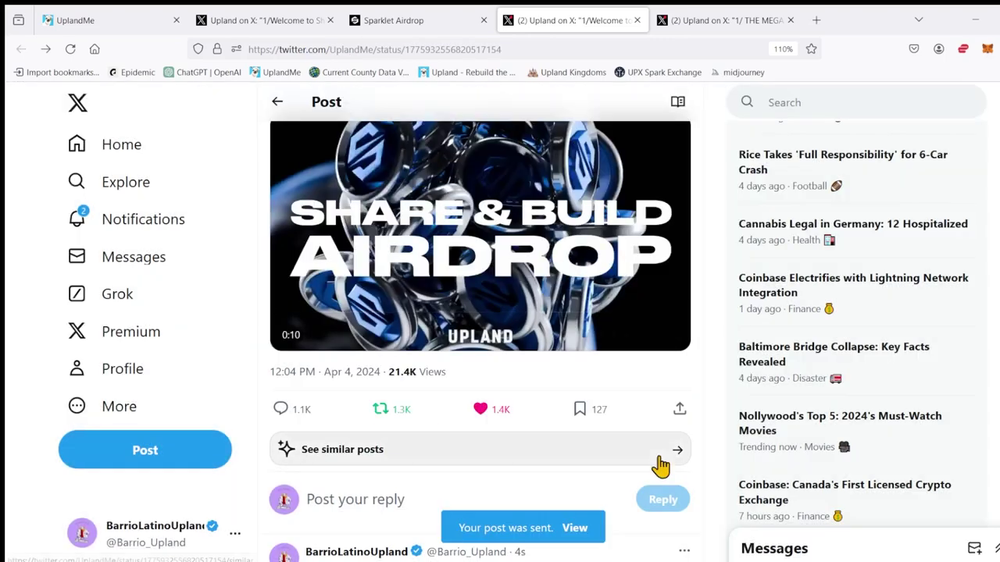
scroll(479, 437, down, 3)
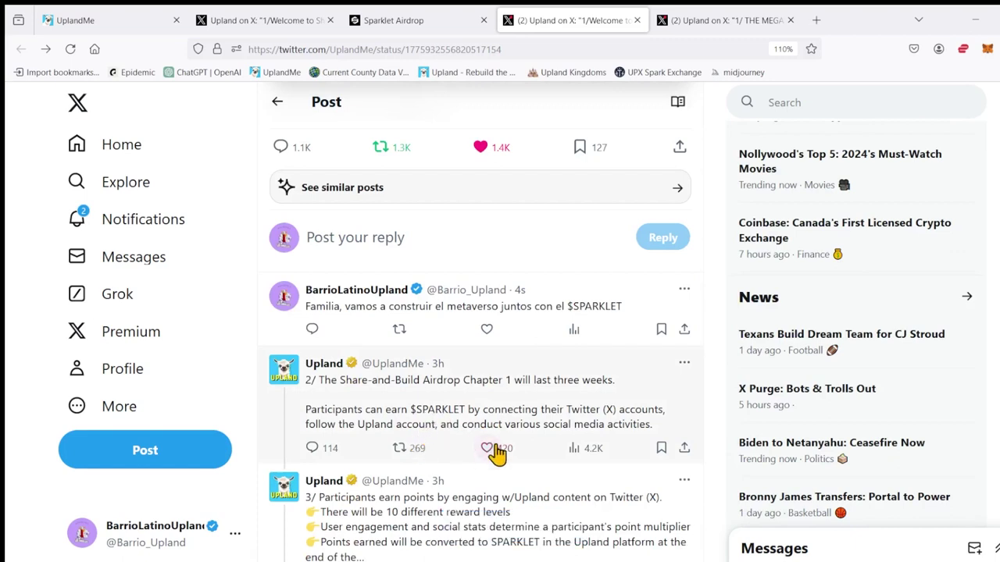
scroll(500, 469, down, 3)
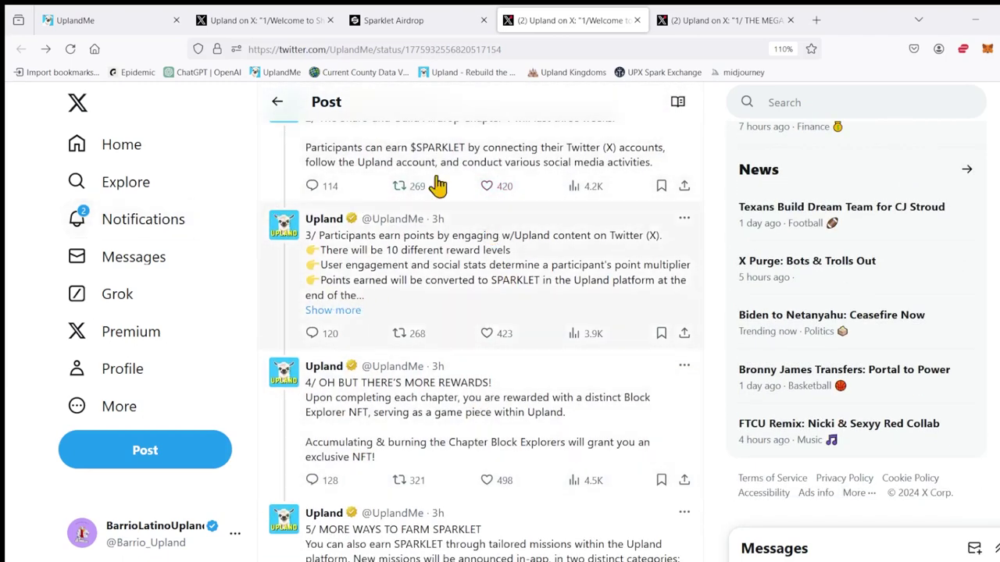
Revisit the MEGA $SPARKLET thread and the Sparklet Airdrop posts, then go back to Earn Points
click(721, 24)
click(408, 23)
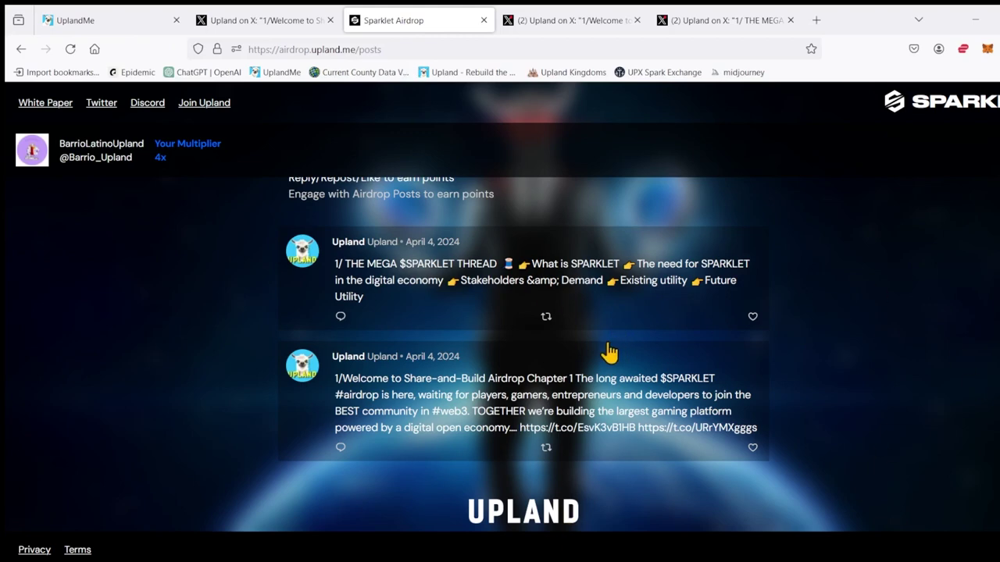
click(584, 28)
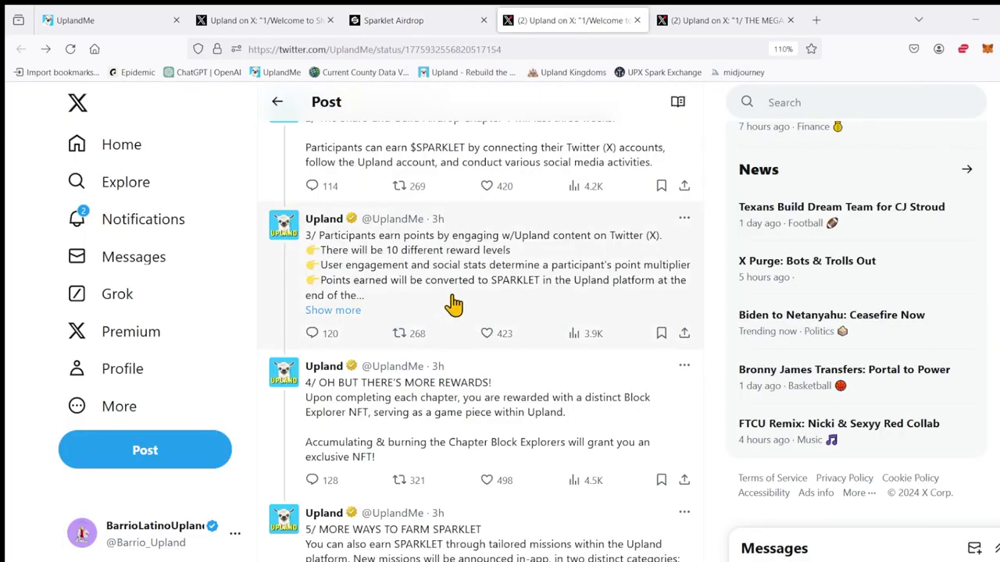
scroll(453, 303, down, 3)
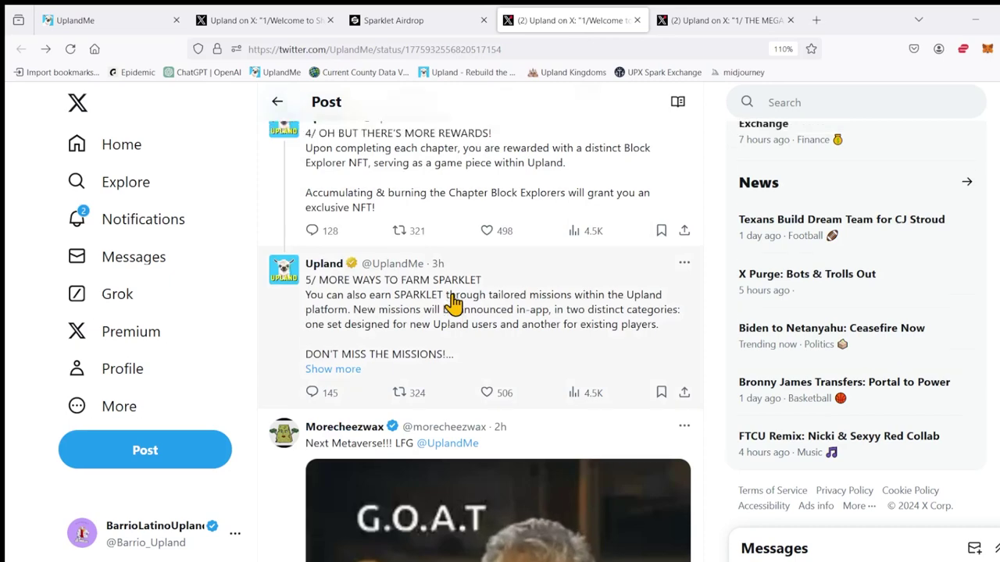
scroll(453, 303, up, 6)
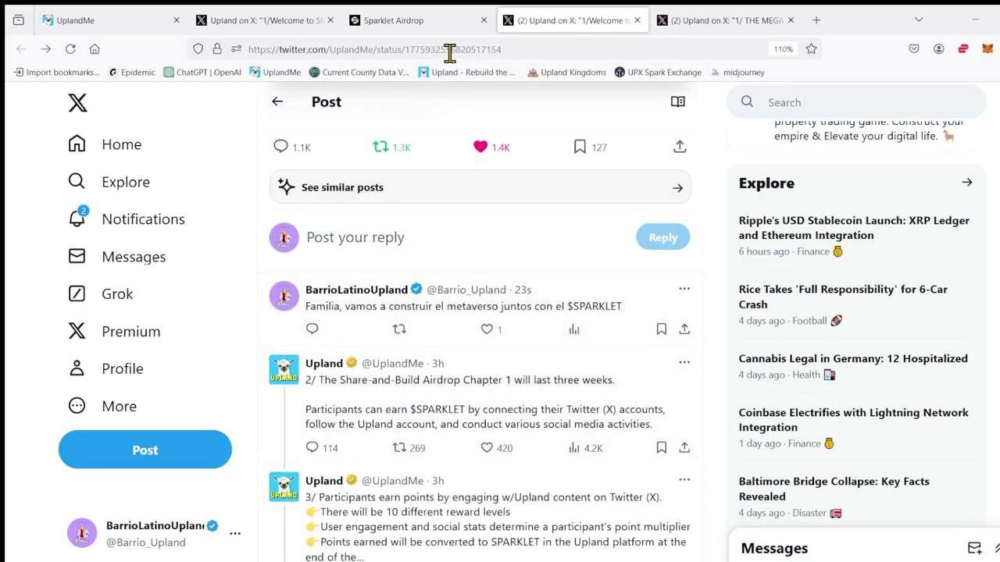
click(430, 23)
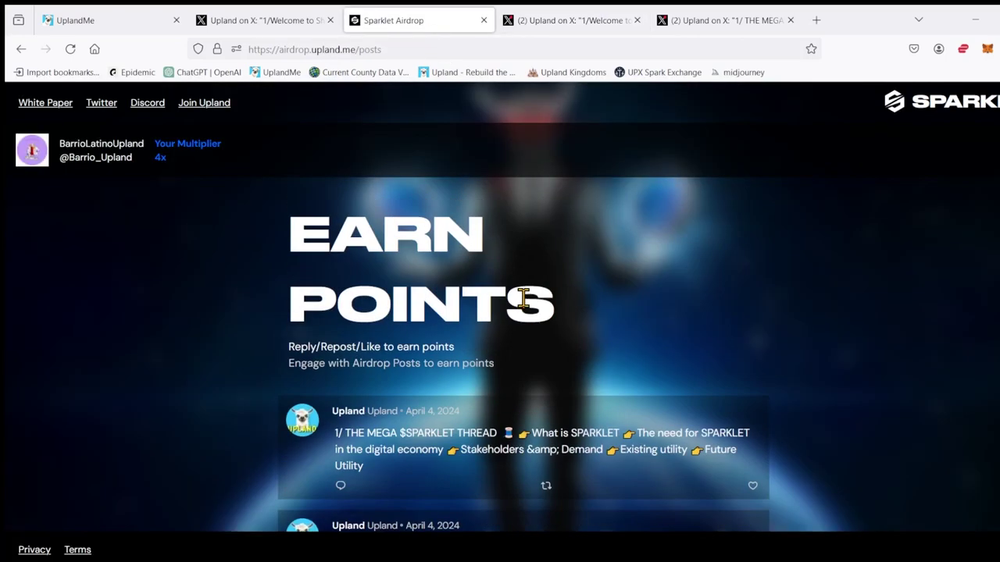
Pick Connect my Upland Account from the site menu and copy the code to open Upland
scroll(532, 438, down, 2)
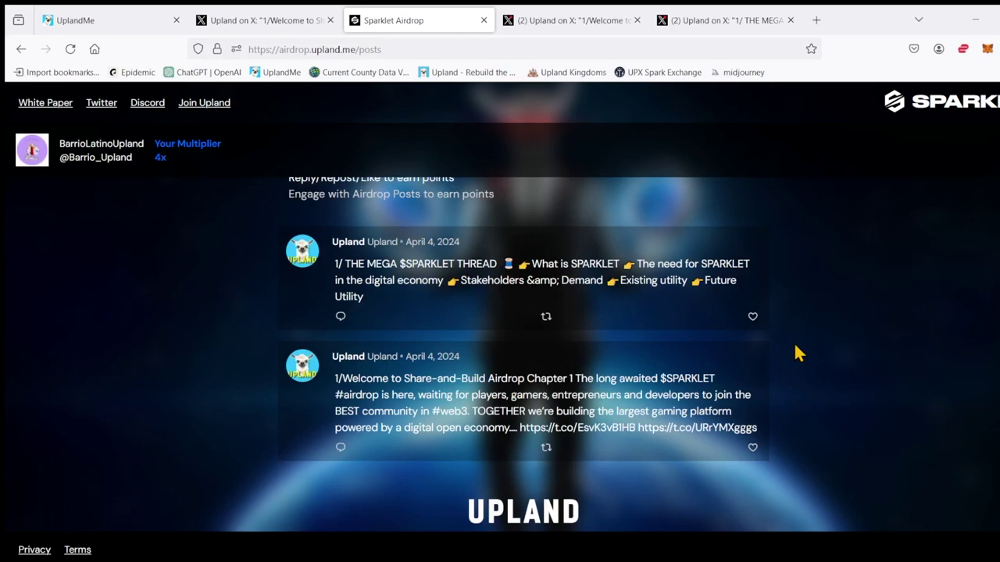
scroll(794, 348, up, 2)
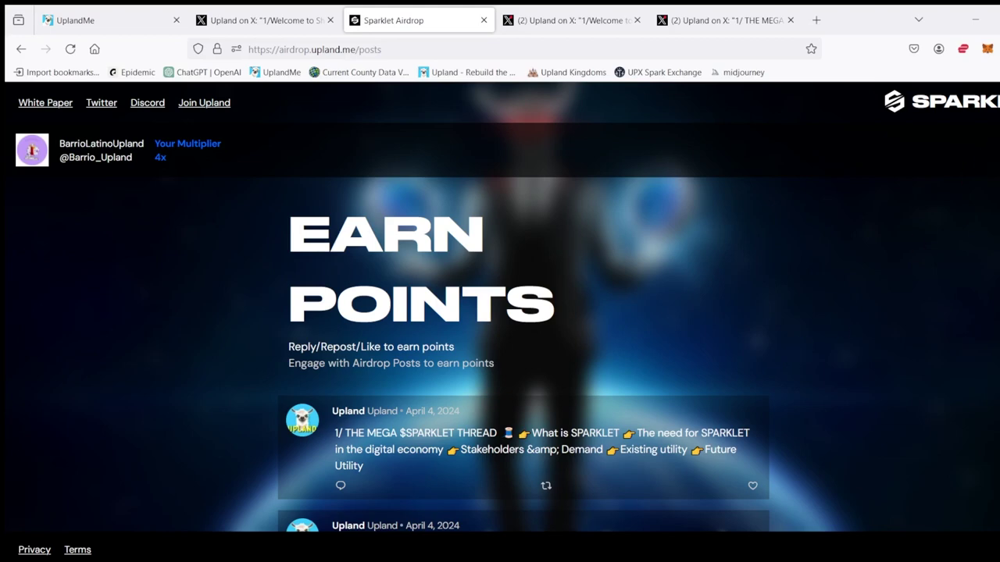
click(996, 102)
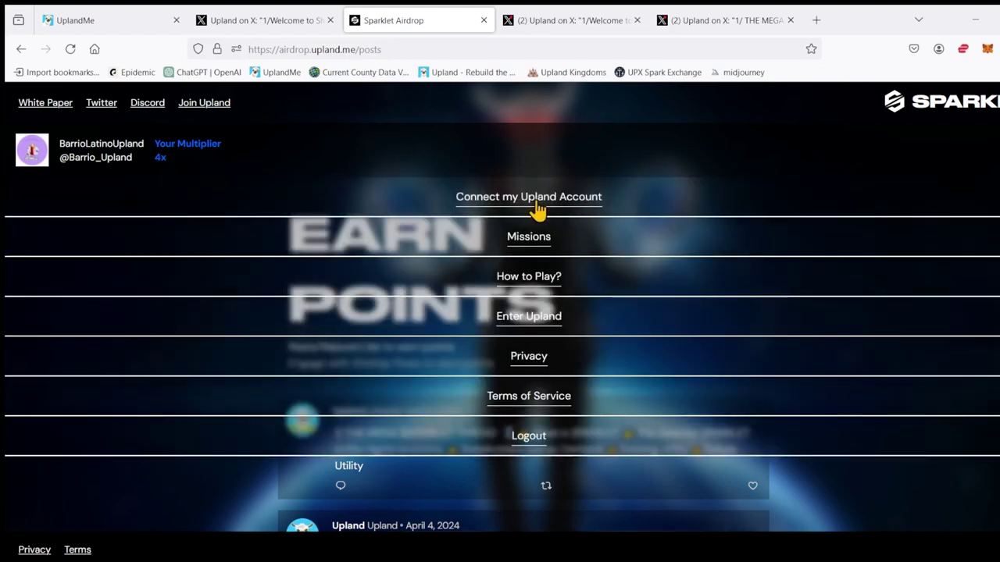
click(536, 205)
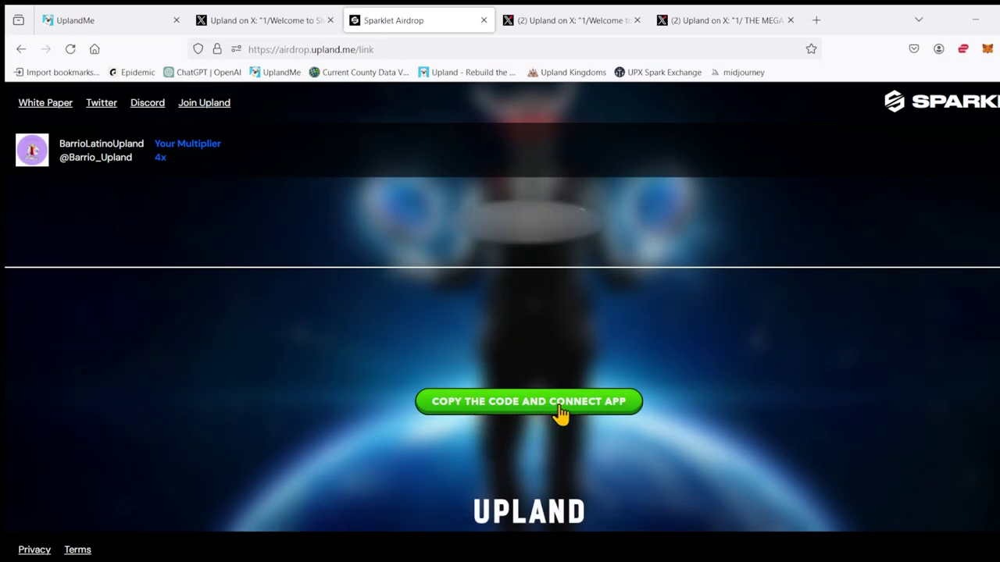
click(561, 414)
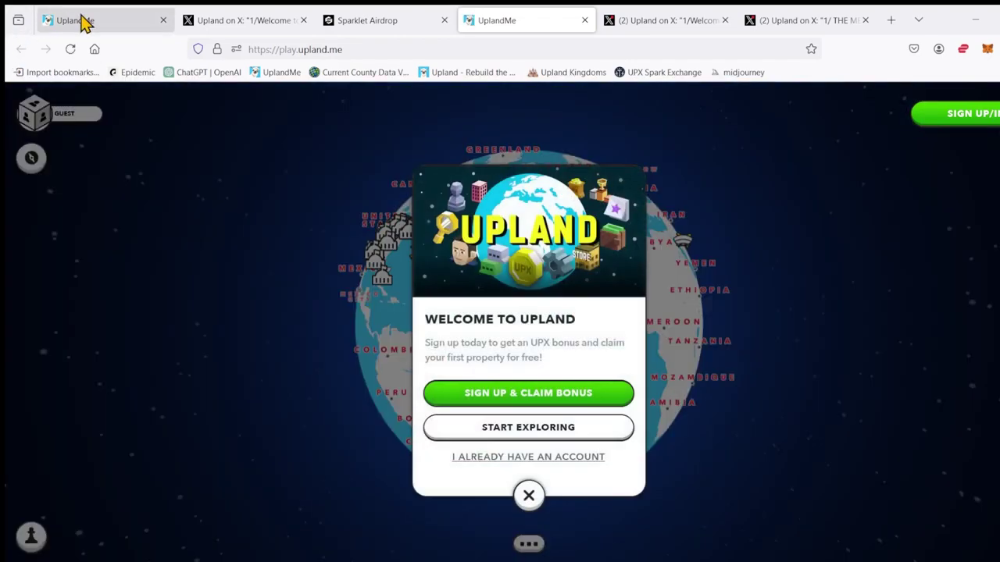
In Upland, go to Settings > Third-Party Applications > Connect New App, dismissing the flight notice
click(82, 22)
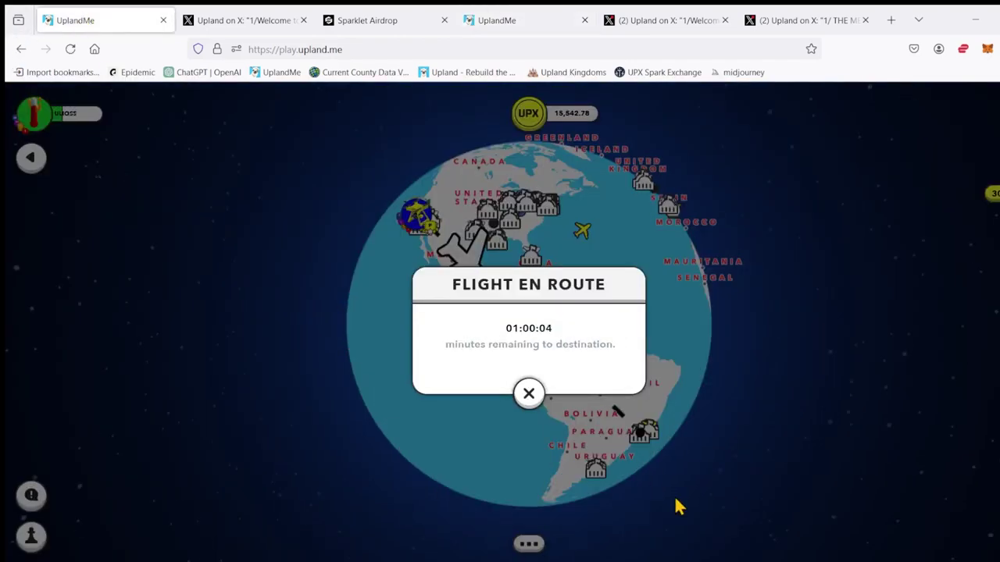
click(528, 394)
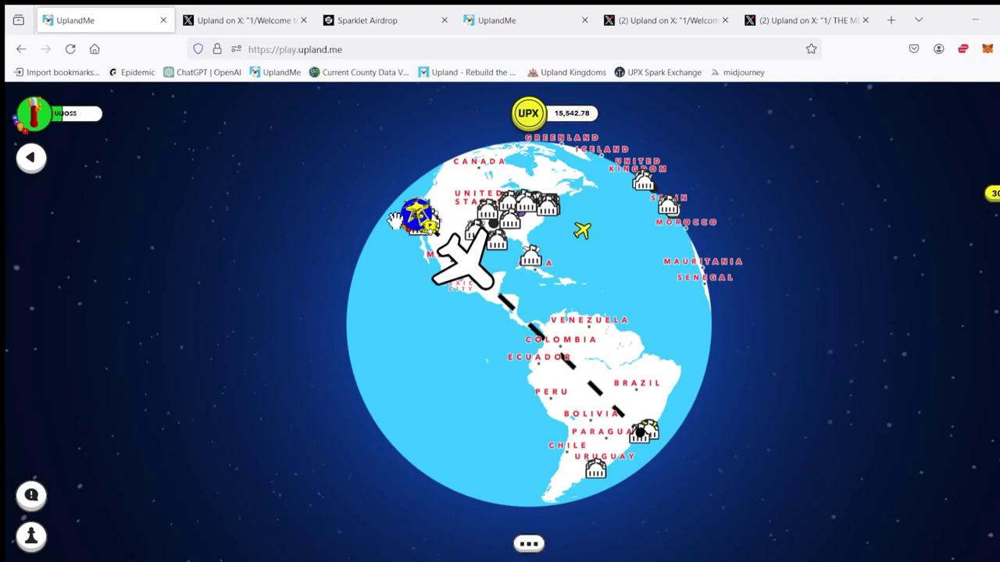
click(529, 543)
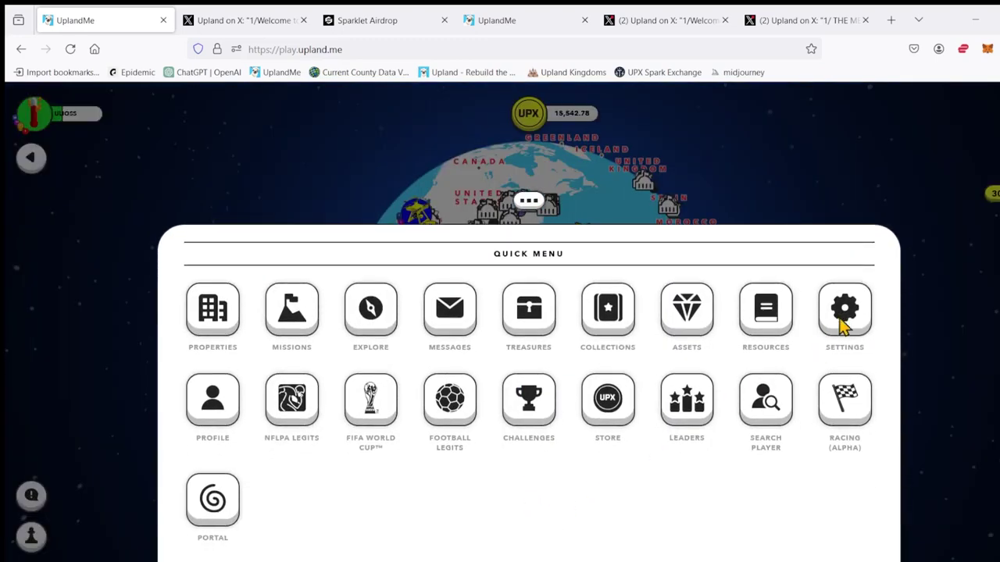
click(843, 322)
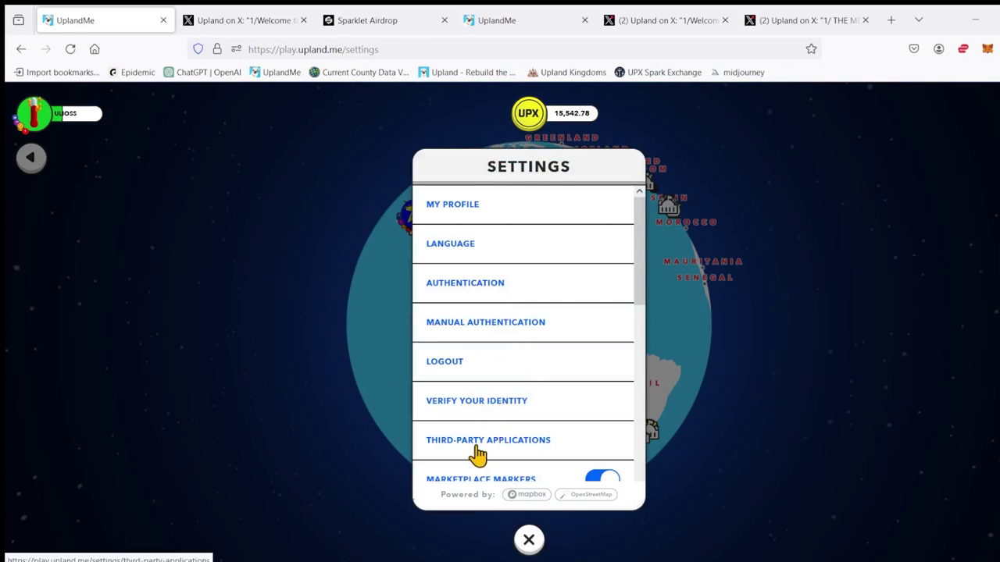
click(478, 446)
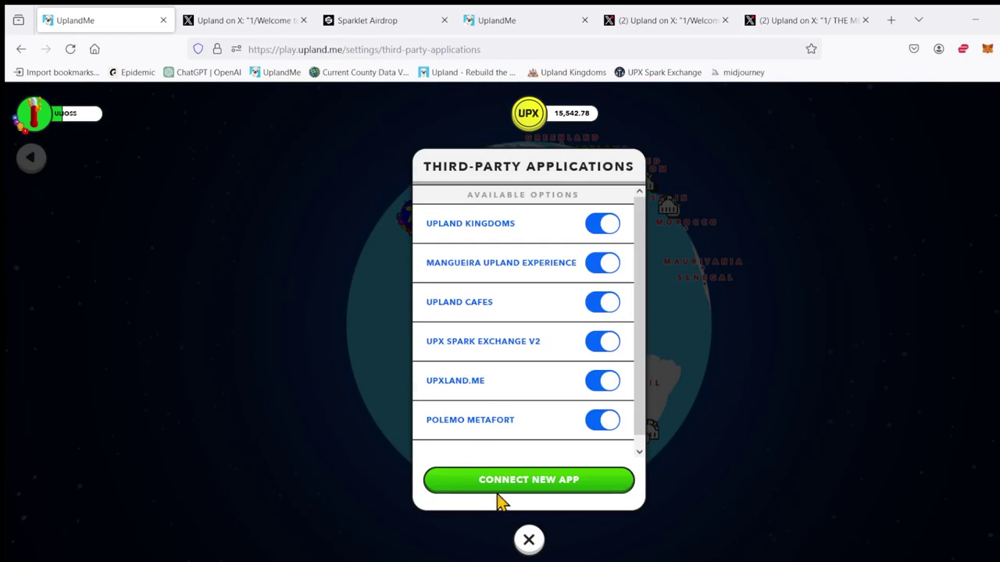
click(506, 480)
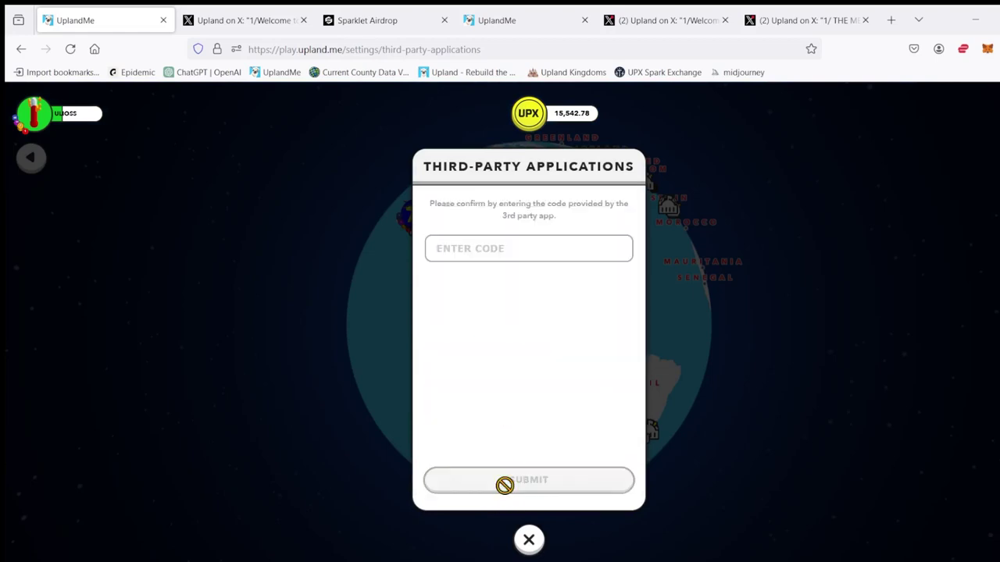
Paste and submit the copied code to connect Airdrop Platform, then close the Upland tab
click(496, 249)
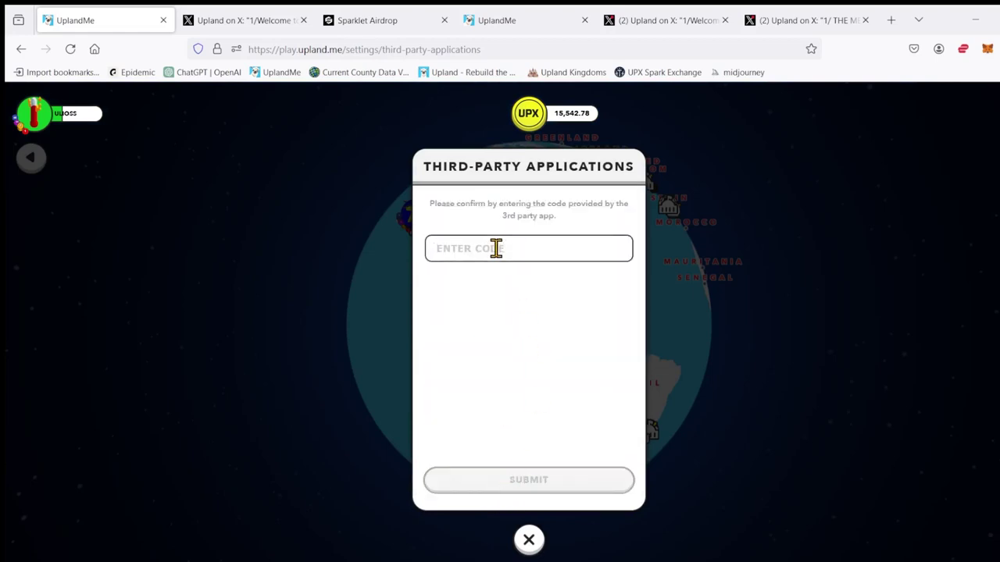
key(ctrl+v)
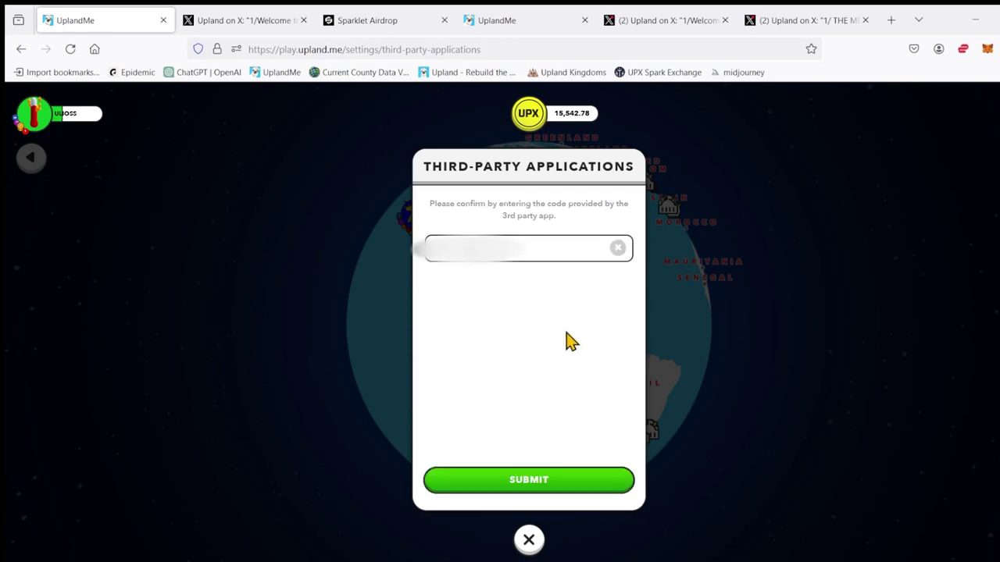
click(525, 485)
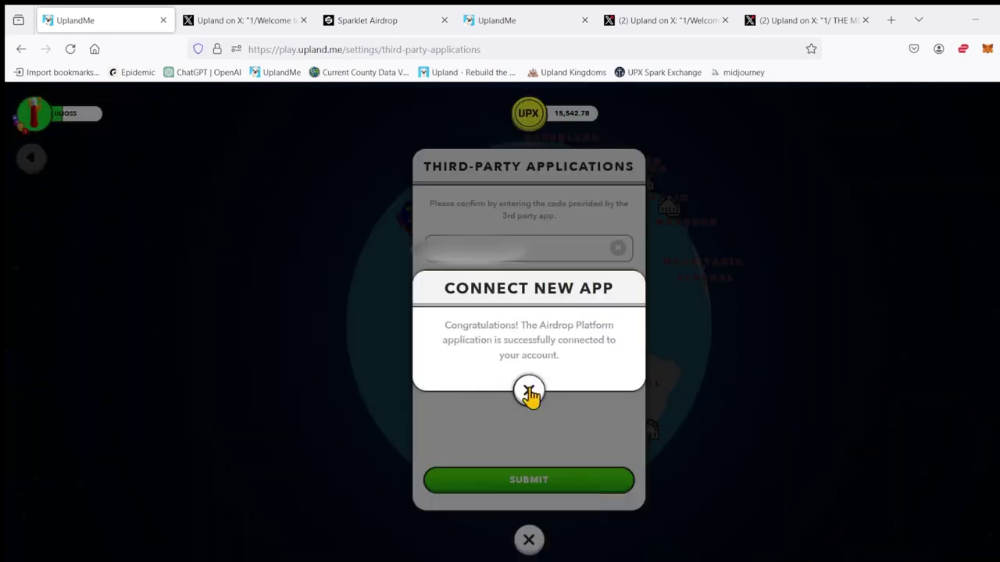
click(528, 392)
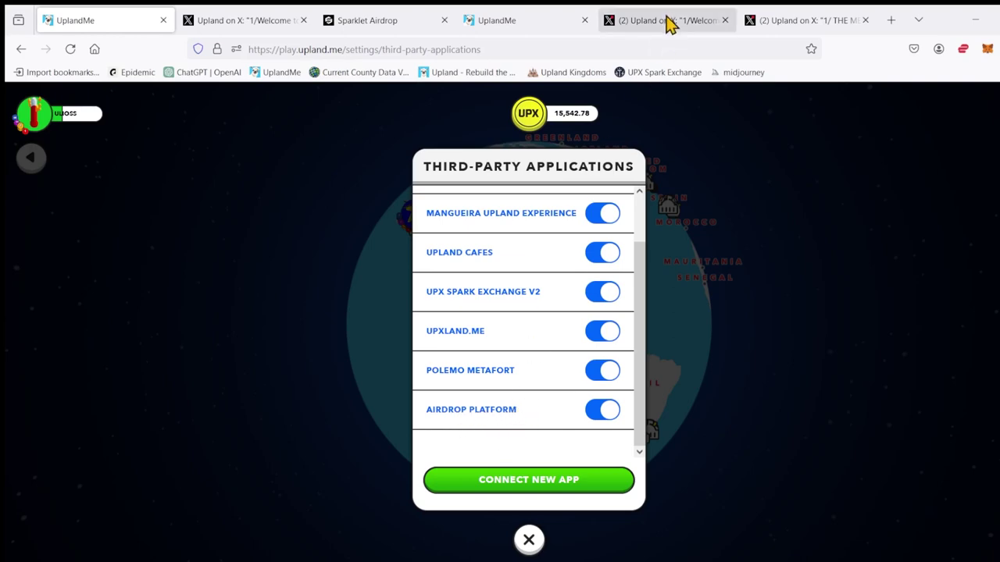
key(ctrl+w)
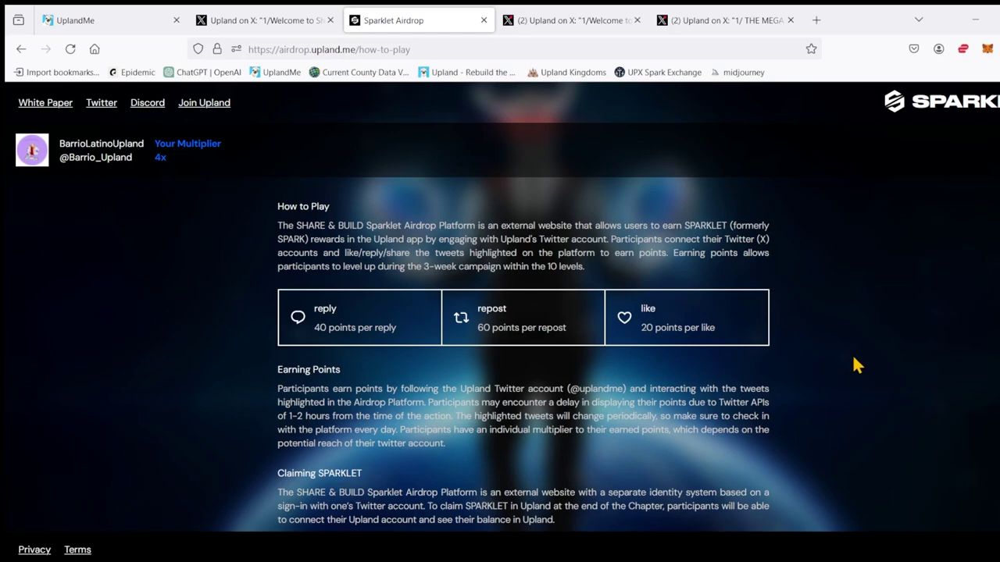
Read the How to Play page's note on point delays, then open the points profile in a new tab
scroll(854, 365, down, 1)
drag(428, 337, 330, 353)
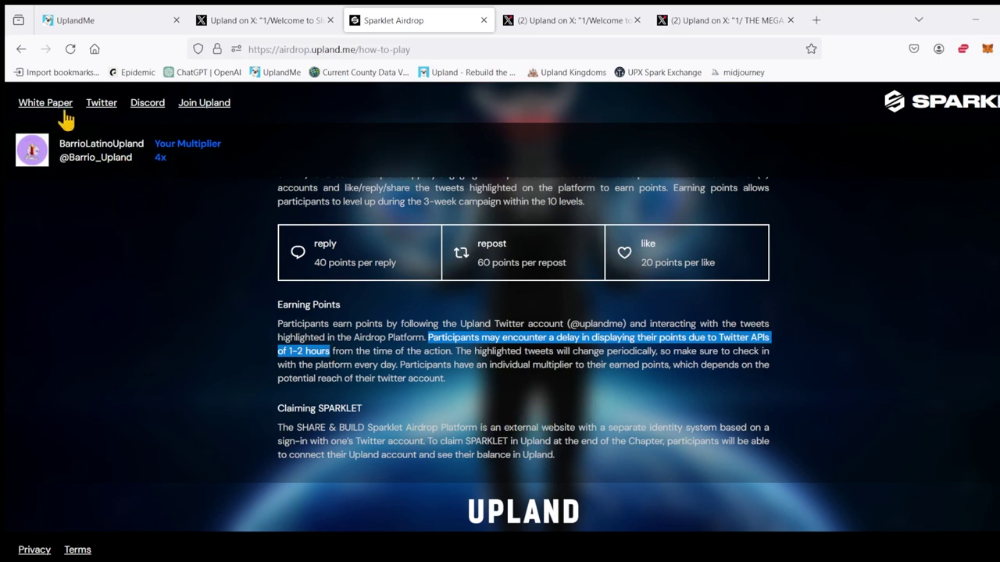
click(32, 147)
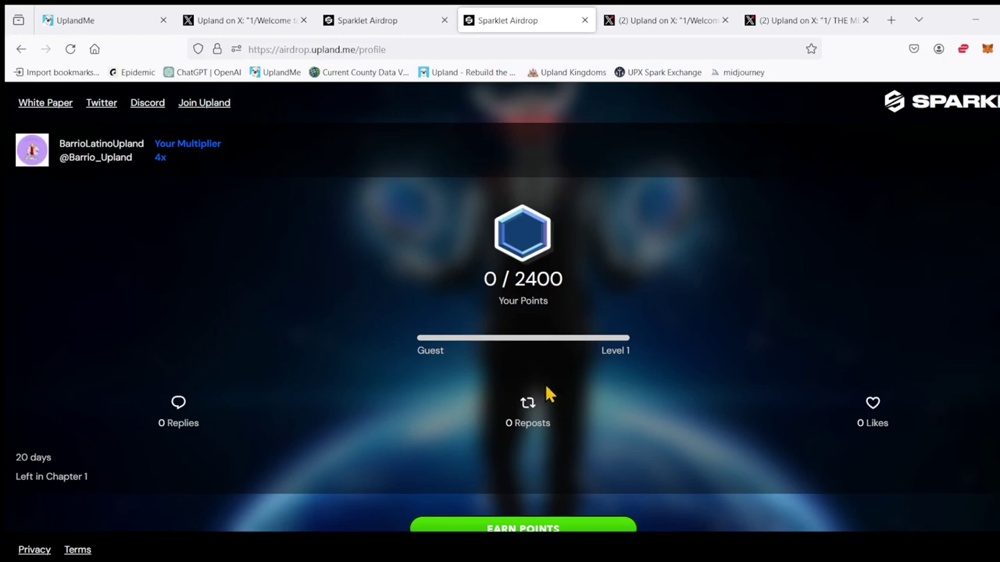
scroll(547, 393, down, 2)
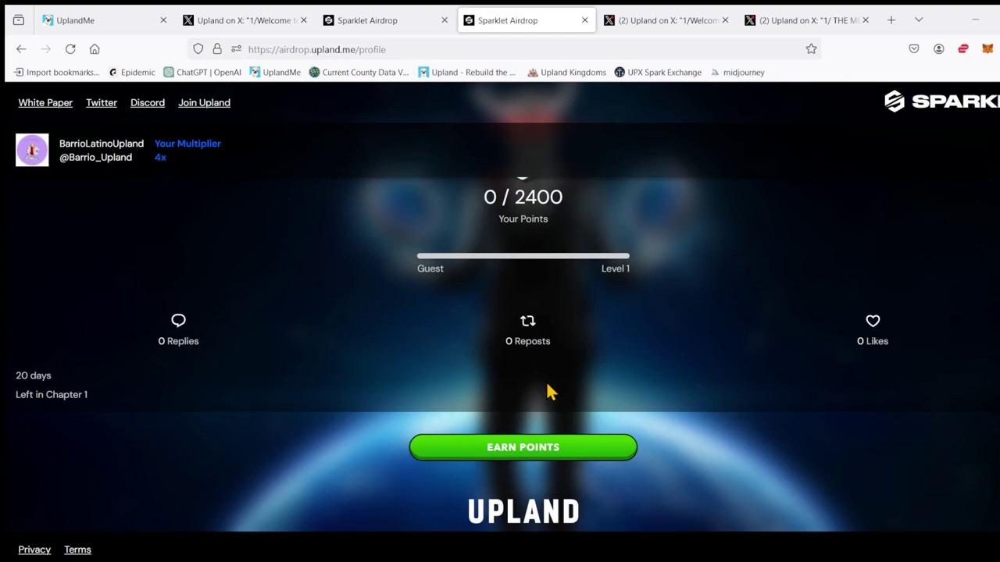
scroll(549, 390, up, 2)
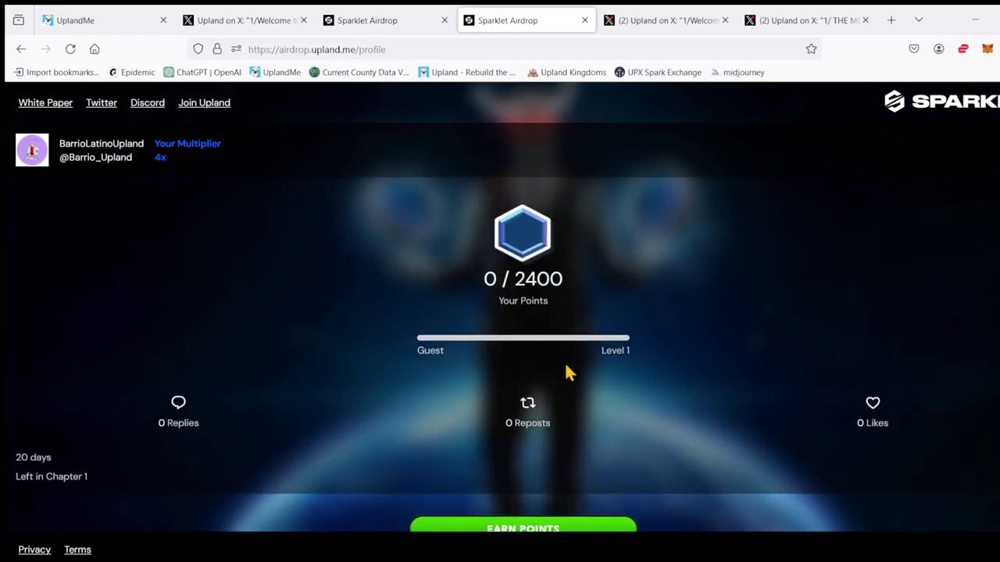